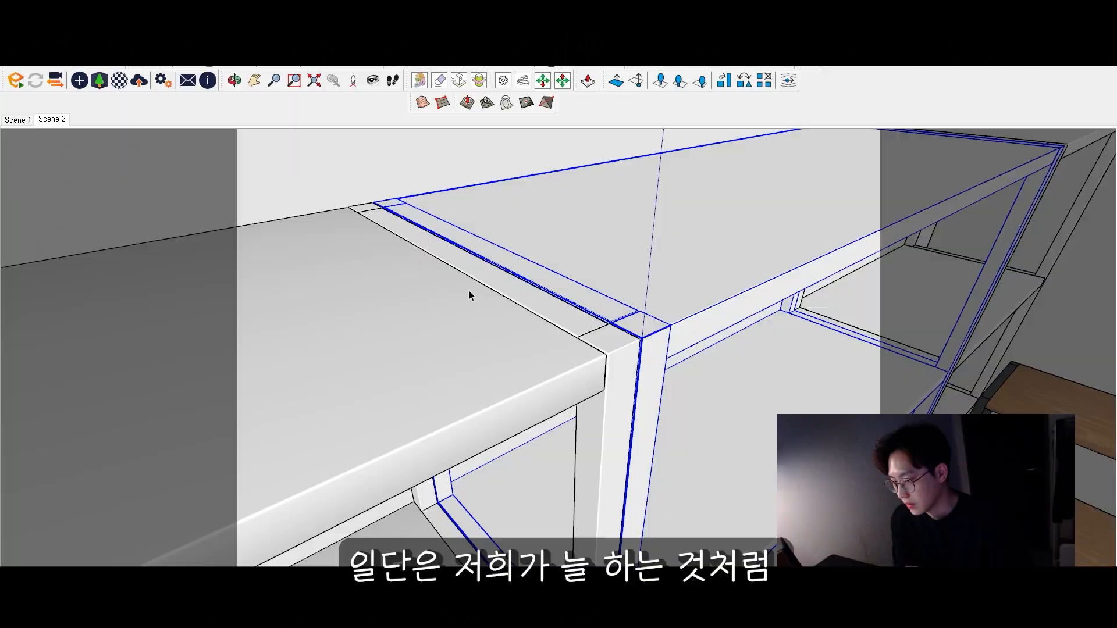
Assign the Wood050_2K_Color image as the diffuse color texture of the 0.나무선반 material
{"action": "left_click", "coordinate": [469, 291]}
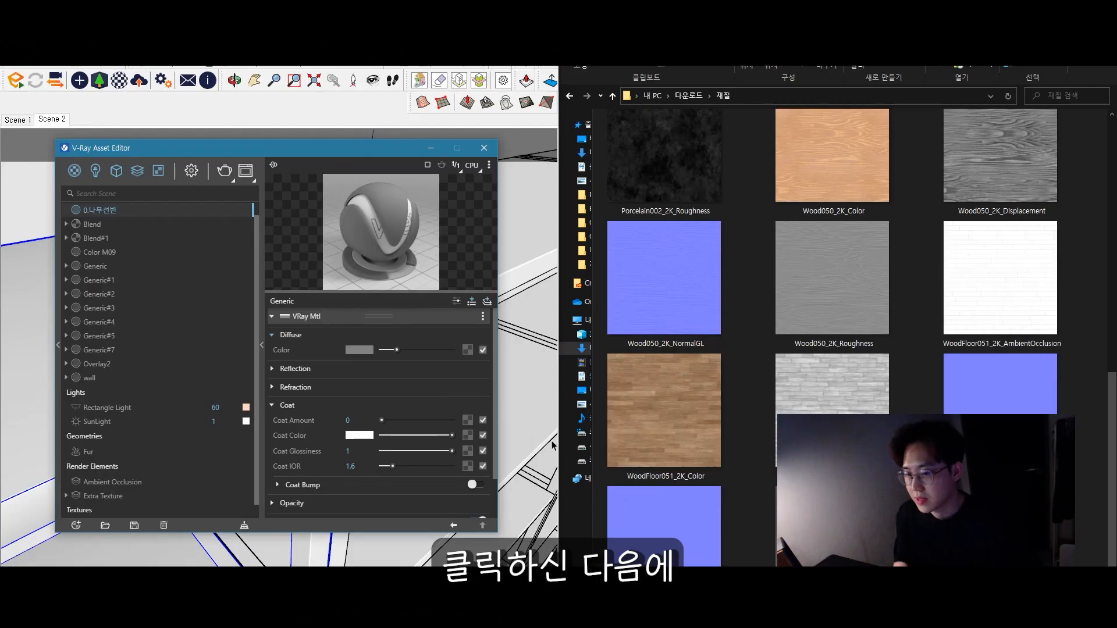
{"action": "scroll", "coordinate": [903, 378], "scroll_direction": "up", "scroll_amount": 3}
{"action": "scroll", "coordinate": [903, 378], "scroll_direction": "down", "scroll_amount": 2}
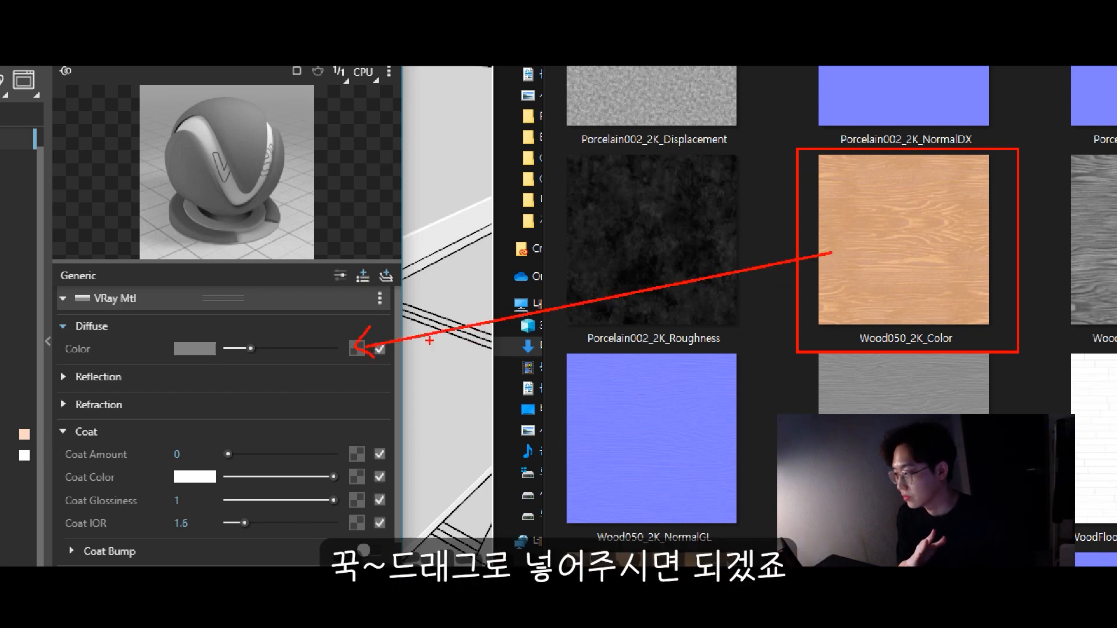
{"action": "left_click_drag", "start_coordinate": [829, 285], "coordinate": [468, 349]}
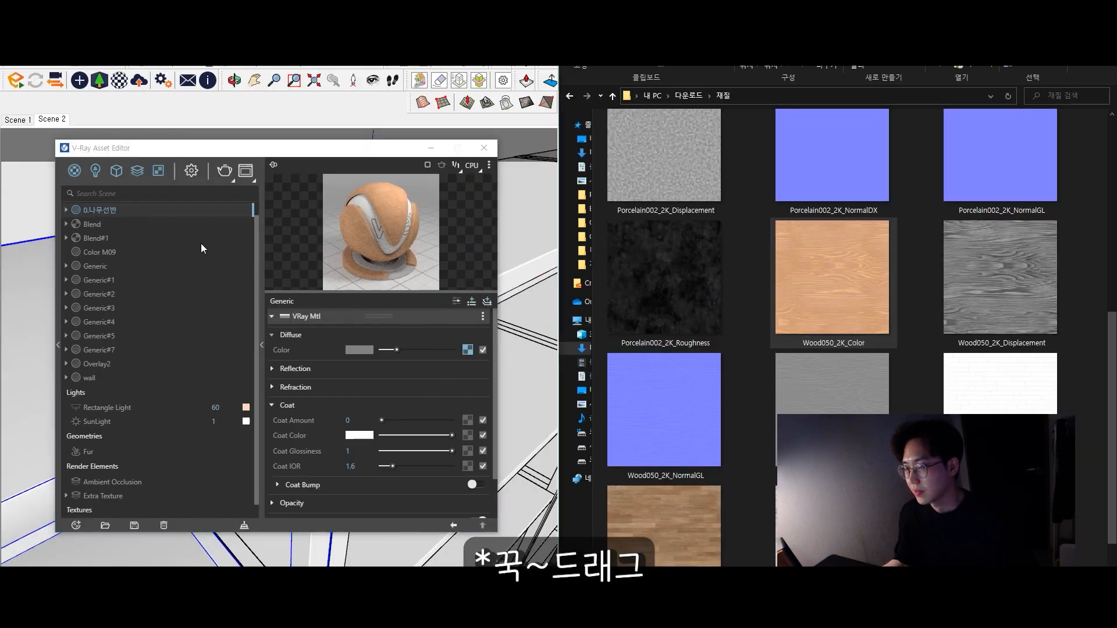
Apply the 0.나무선반 material to all geometry of the left shelf board, inside its nested group
{"action": "right_click", "coordinate": [121, 209]}
{"action": "left_click", "coordinate": [121, 209]}
{"action": "right_click", "coordinate": [122, 211]}
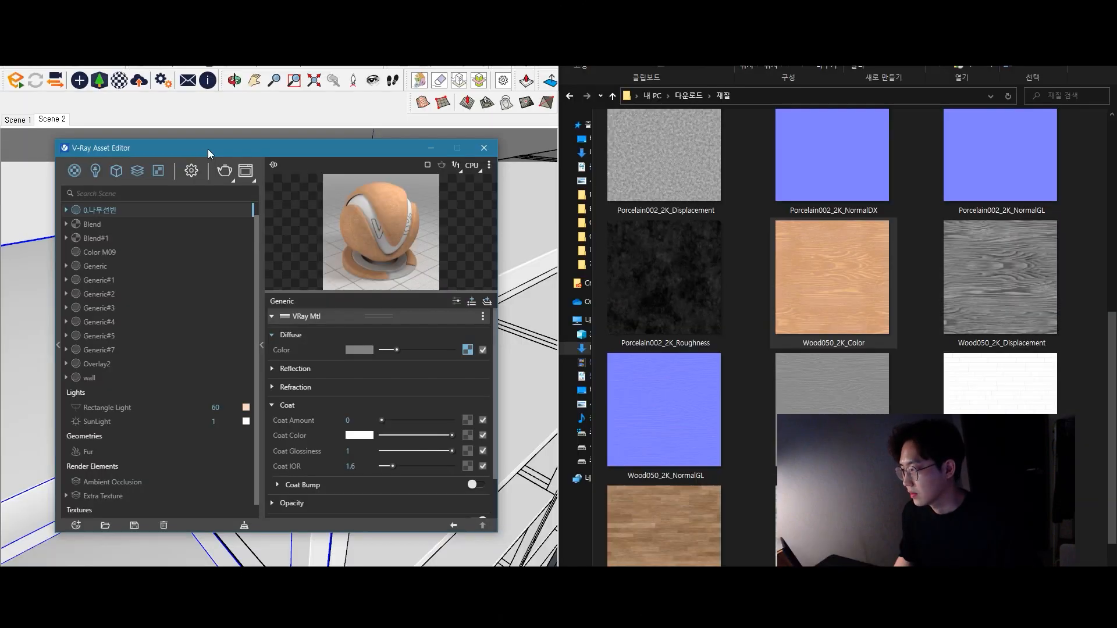
{"action": "left_click_drag", "start_coordinate": [209, 149], "coordinate": [654, 146]}
{"action": "left_click", "coordinate": [228, 359]}
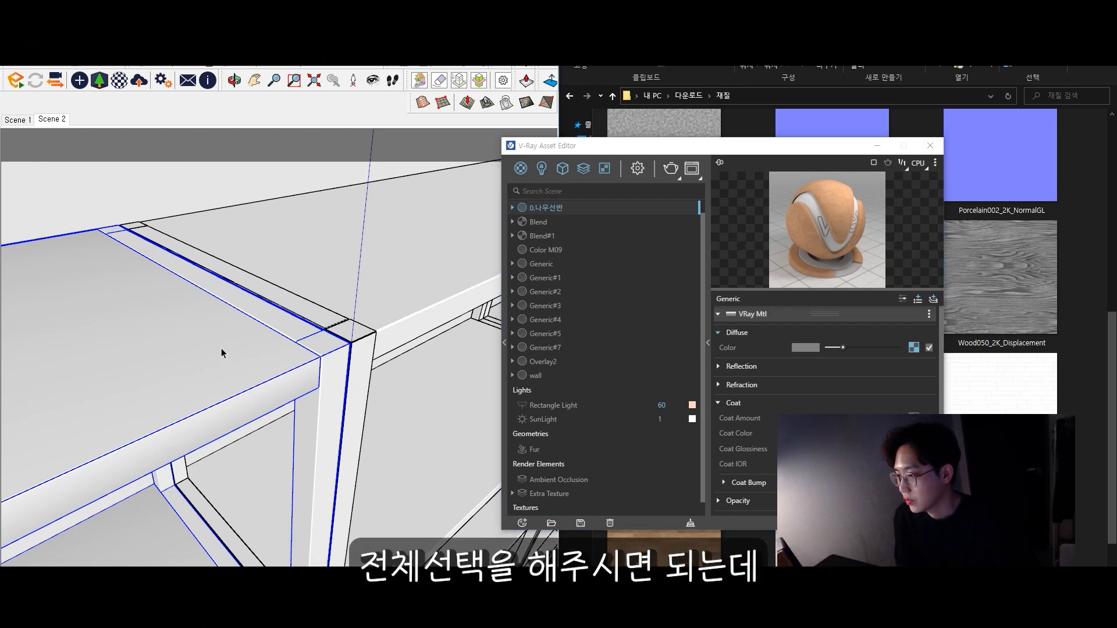
{"action": "double_click", "coordinate": [192, 367]}
{"action": "left_click", "coordinate": [191, 363]}
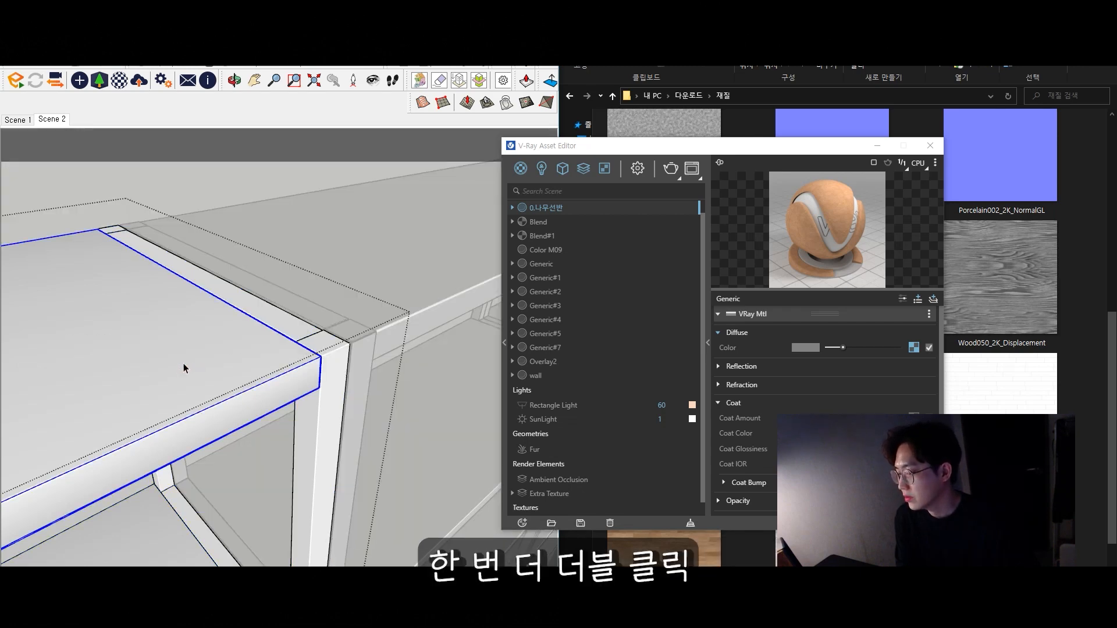
{"action": "double_click", "coordinate": [183, 366]}
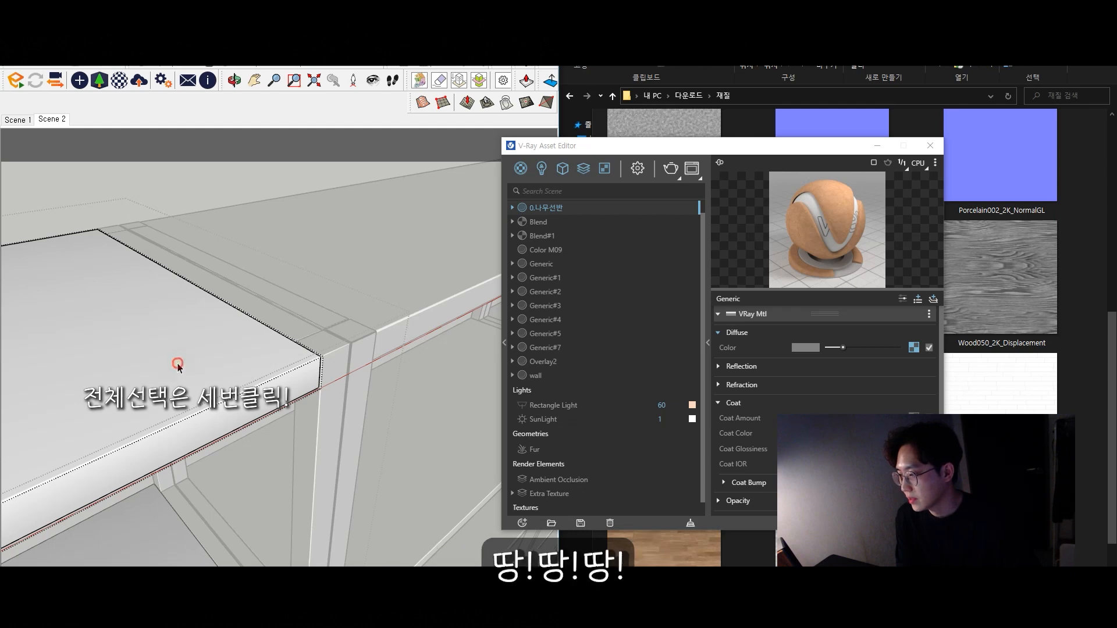
{"action": "triple_click", "coordinate": [175, 363]}
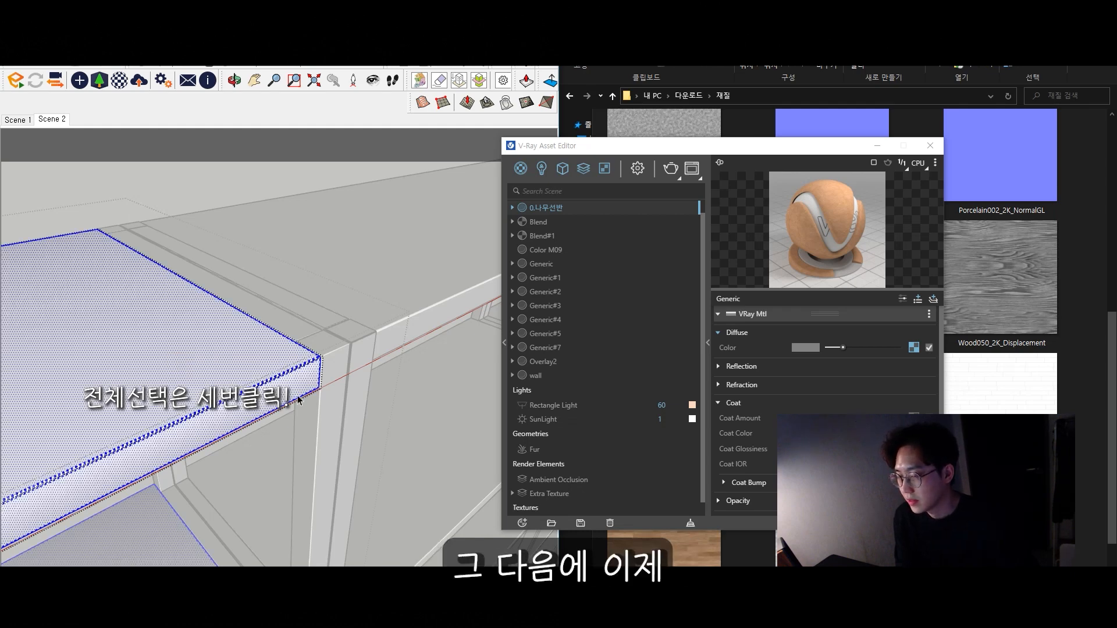
{"action": "left_click_drag", "start_coordinate": [582, 146], "coordinate": [427, 177]}
{"action": "right_click", "coordinate": [422, 240]}
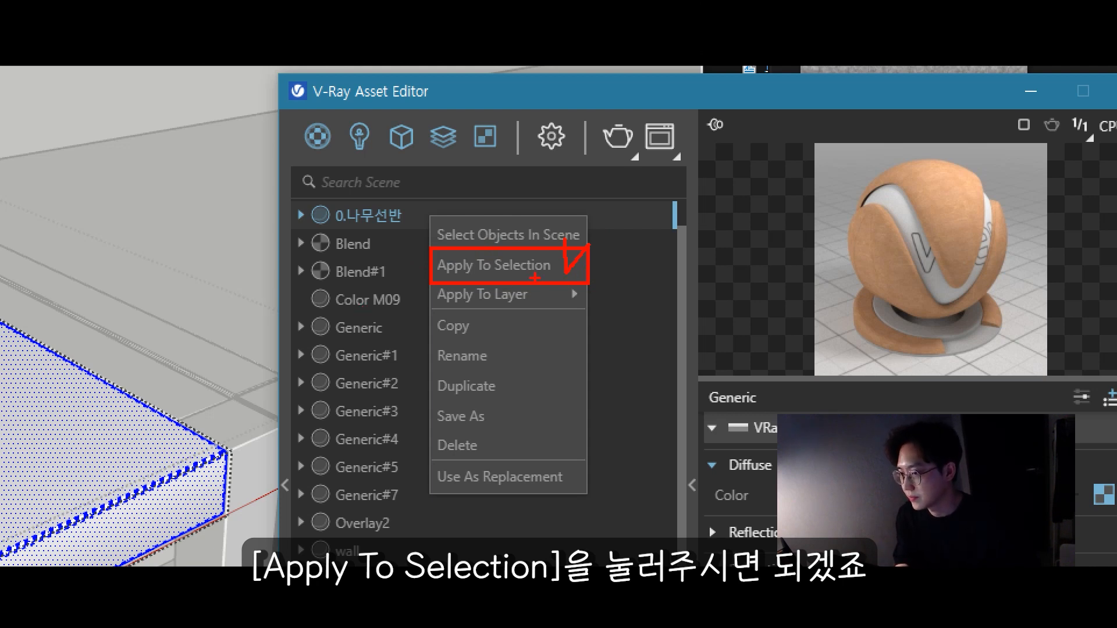
{"action": "left_click", "coordinate": [534, 276]}
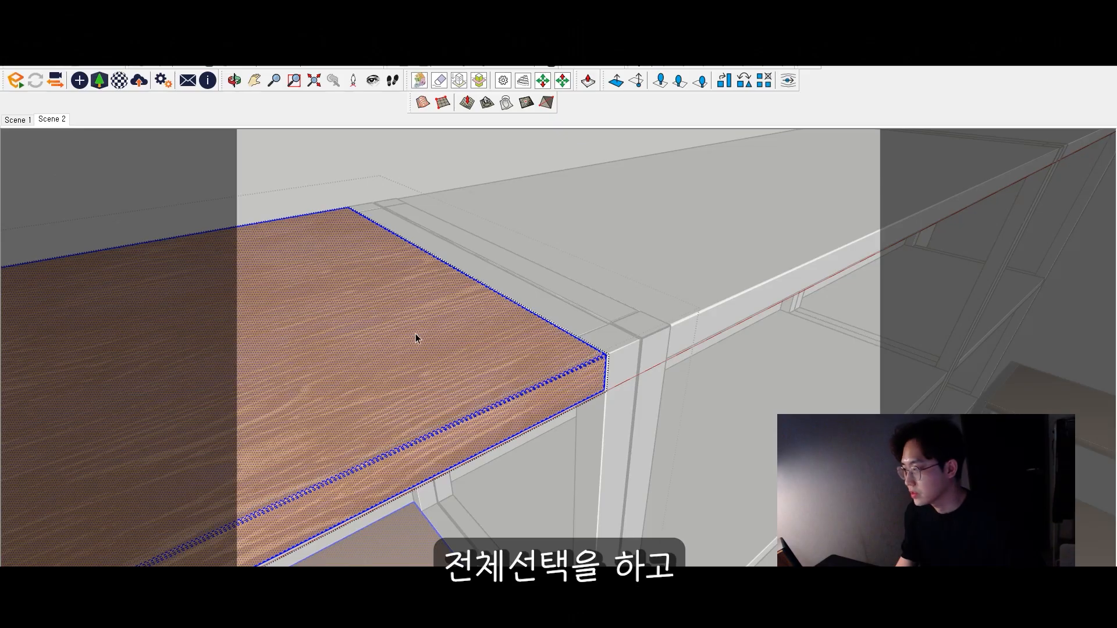
Set the Soften Edges angle of the selected shelf board's edges to 0 degrees
{"action": "right_click", "coordinate": [410, 317]}
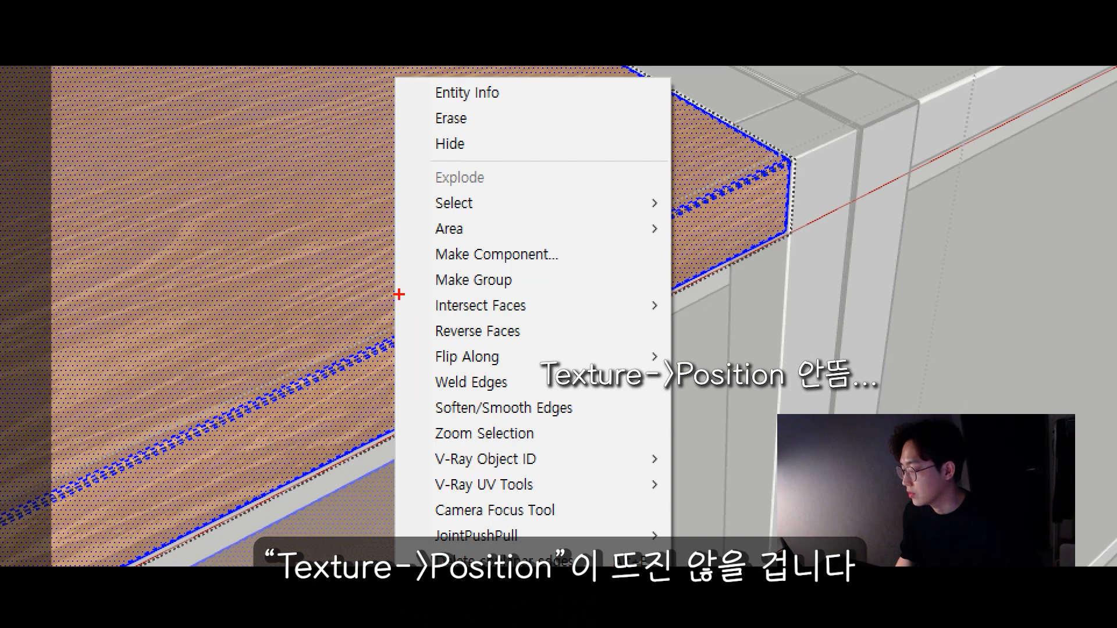
{"action": "left_click", "coordinate": [618, 420]}
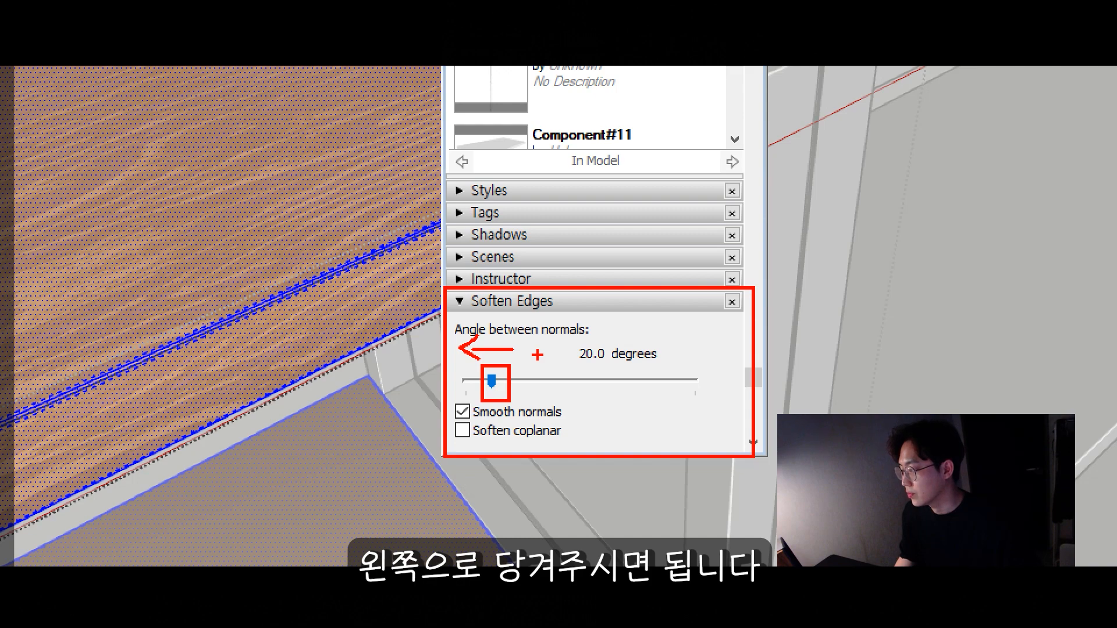
{"action": "mouse_move", "coordinate": [399, 391]}
{"action": "left_mouse_down"}
{"action": "mouse_move", "coordinate": [391, 352]}
{"action": "mouse_move", "coordinate": [401, 403]}
{"action": "left_mouse_up"}
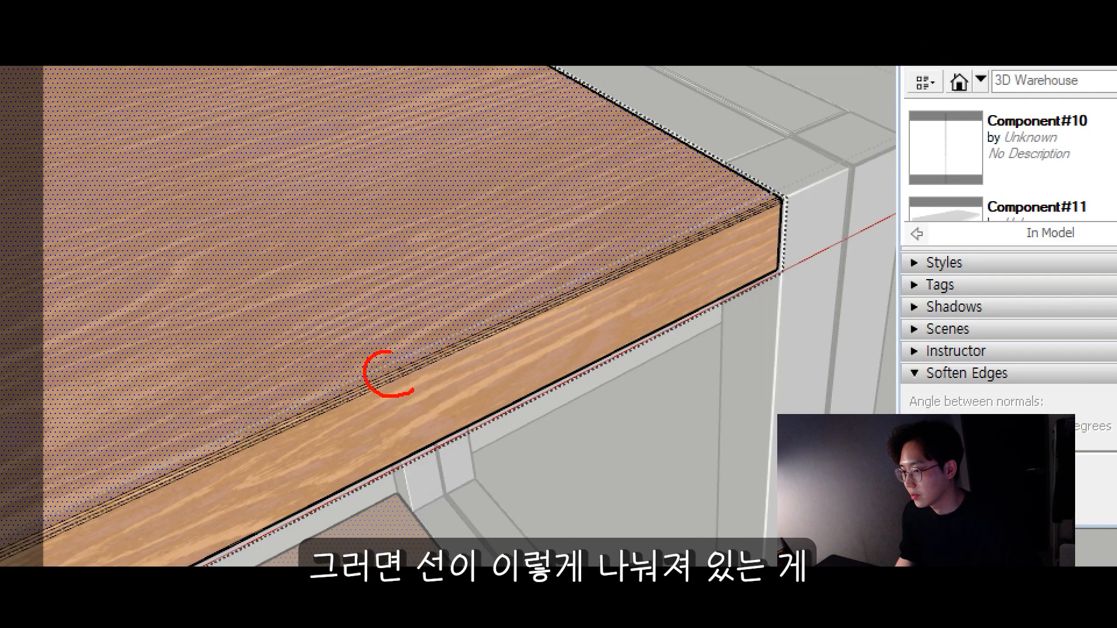
{"action": "mouse_move", "coordinate": [387, 332]}
{"action": "left_mouse_down"}
{"action": "mouse_move", "coordinate": [394, 373]}
{"action": "mouse_move", "coordinate": [422, 333]}
{"action": "left_mouse_up"}
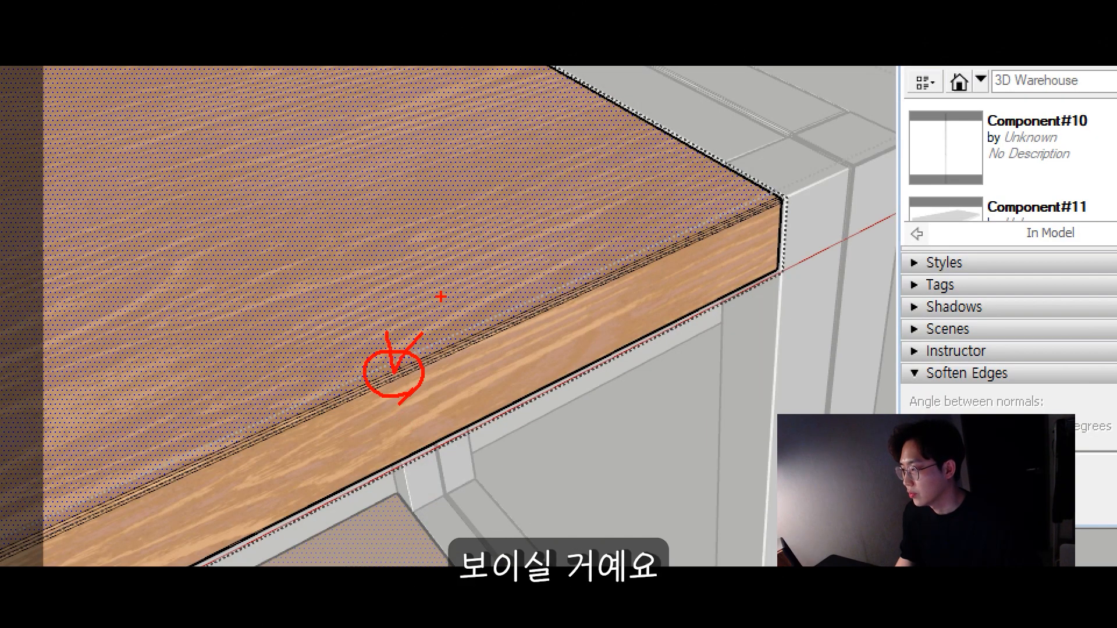
Open texture positioning for the top face of the left shelf board
{"action": "left_click_drag", "start_coordinate": [360, 220], "coordinate": [393, 216]}
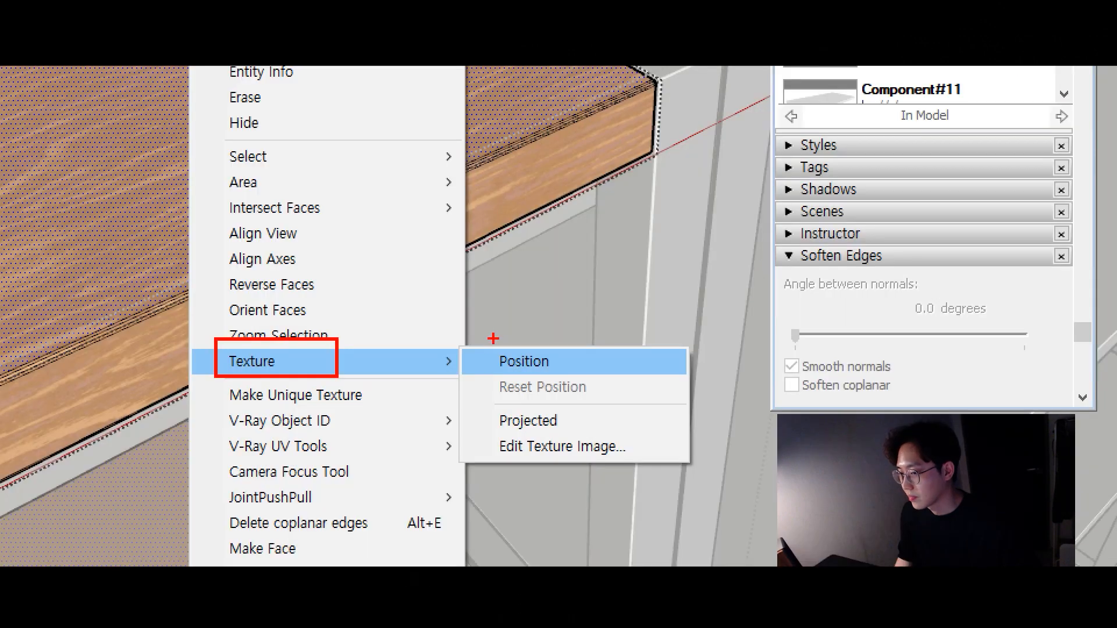
{"action": "left_click_drag", "start_coordinate": [487, 342], "coordinate": [600, 380]}
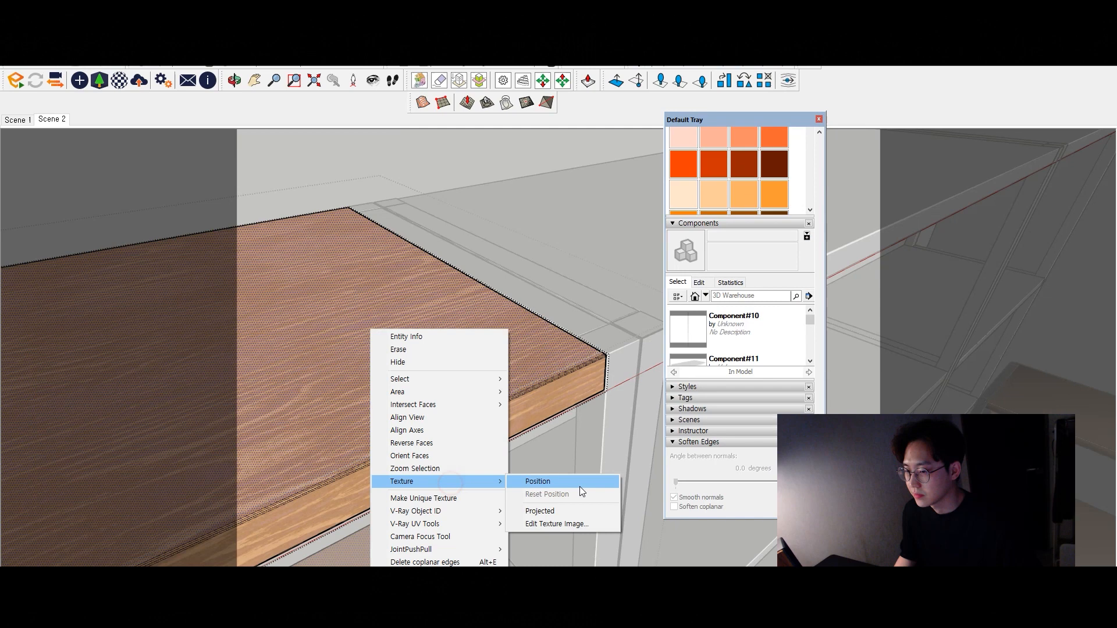
{"action": "left_click", "coordinate": [623, 367]}
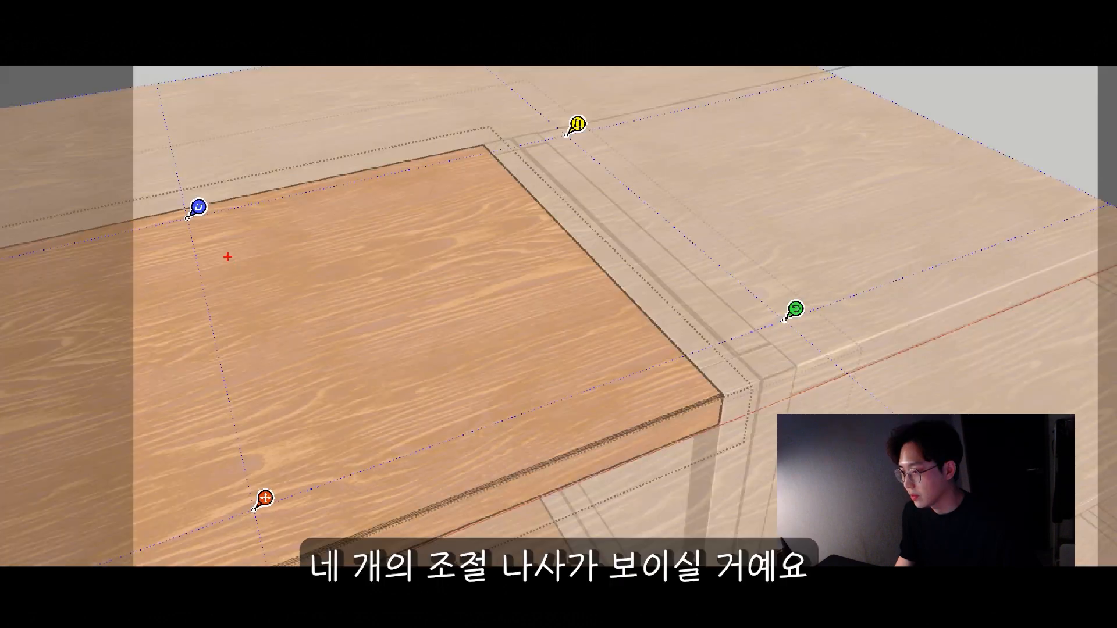
{"action": "mouse_move", "coordinate": [215, 241]}
{"action": "left_mouse_down"}
{"action": "mouse_move", "coordinate": [164, 218]}
{"action": "mouse_move", "coordinate": [223, 237]}
{"action": "left_mouse_up"}
{"action": "left_click_drag", "start_coordinate": [610, 152], "coordinate": [602, 141]}
{"action": "left_click_drag", "start_coordinate": [808, 335], "coordinate": [795, 325]}
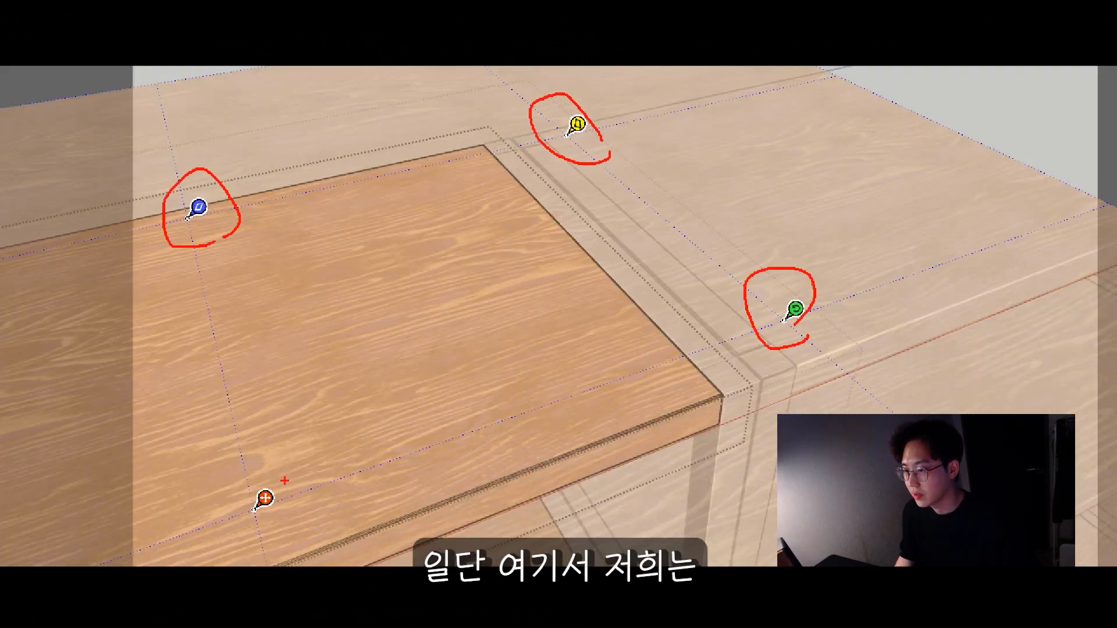
{"action": "left_click_drag", "start_coordinate": [302, 518], "coordinate": [286, 502]}
{"action": "left_click_drag", "start_coordinate": [249, 163], "coordinate": [156, 265]}
{"action": "left_click_drag", "start_coordinate": [182, 153], "coordinate": [273, 252]}
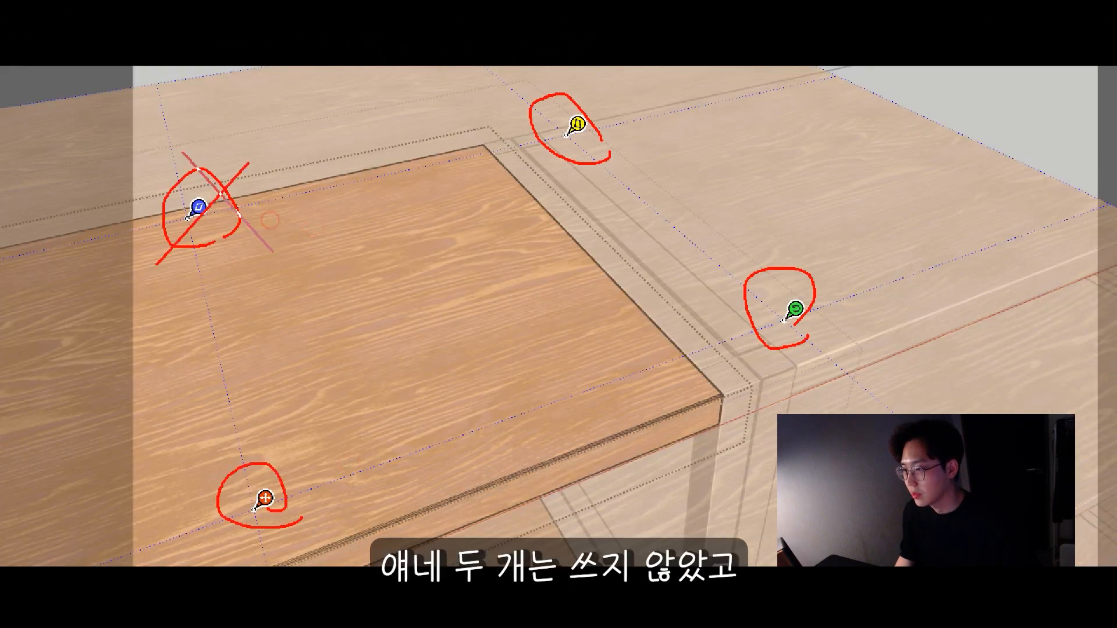
{"action": "left_click_drag", "start_coordinate": [613, 82], "coordinate": [485, 199]}
{"action": "left_click_drag", "start_coordinate": [541, 69], "coordinate": [620, 173]}
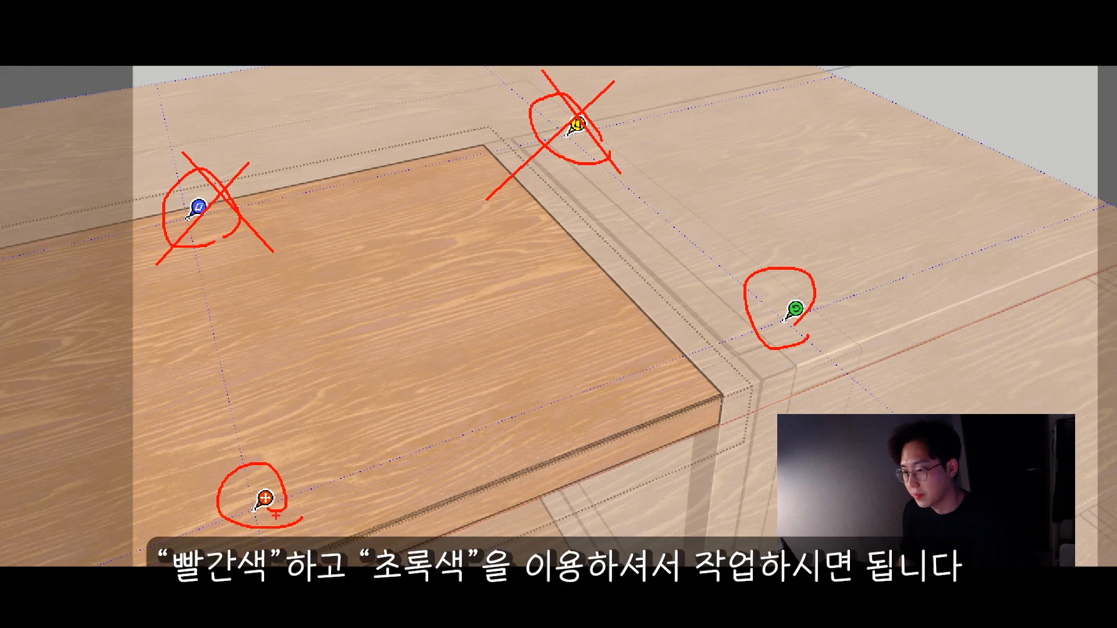
{"action": "left_click_drag", "start_coordinate": [289, 544], "coordinate": [281, 496]}
{"action": "left_click_drag", "start_coordinate": [241, 434], "coordinate": [338, 382]}
{"action": "mouse_move", "coordinate": [774, 256]}
{"action": "left_mouse_down"}
{"action": "mouse_move", "coordinate": [783, 290]}
{"action": "mouse_move", "coordinate": [822, 224]}
{"action": "left_mouse_up"}
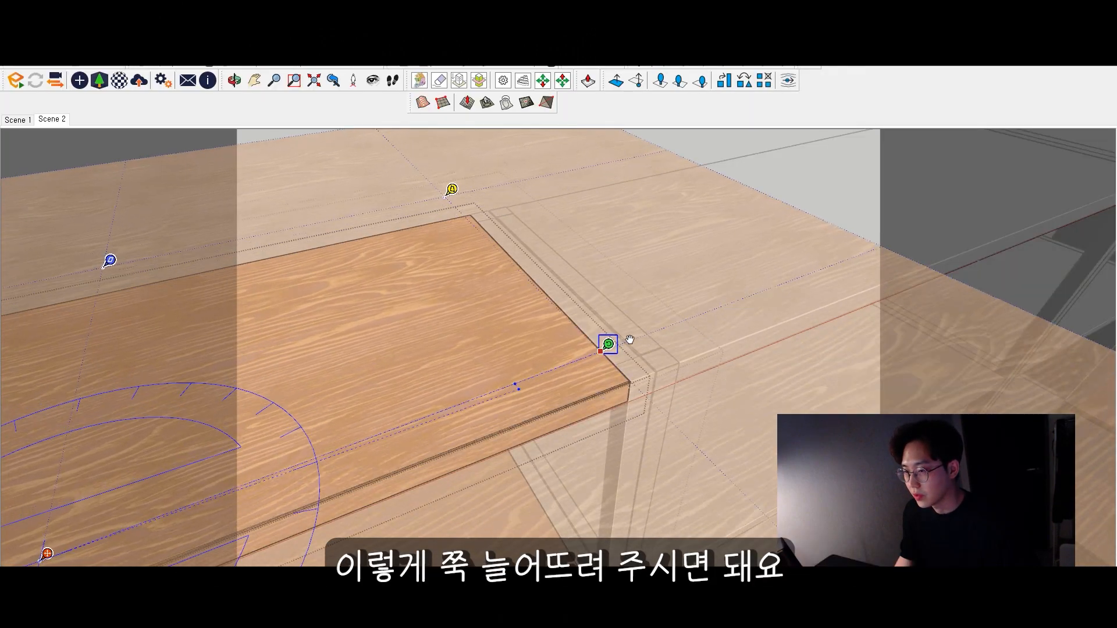
Rescale and shift the wood texture on the board's top face using the green and red pins, and finish positioning
{"action": "mouse_move", "coordinate": [629, 339]}
{"action": "left_mouse_down"}
{"action": "mouse_move", "coordinate": [687, 324]}
{"action": "mouse_move", "coordinate": [498, 397]}
{"action": "mouse_move", "coordinate": [599, 357]}
{"action": "mouse_move", "coordinate": [526, 381]}
{"action": "left_mouse_up"}
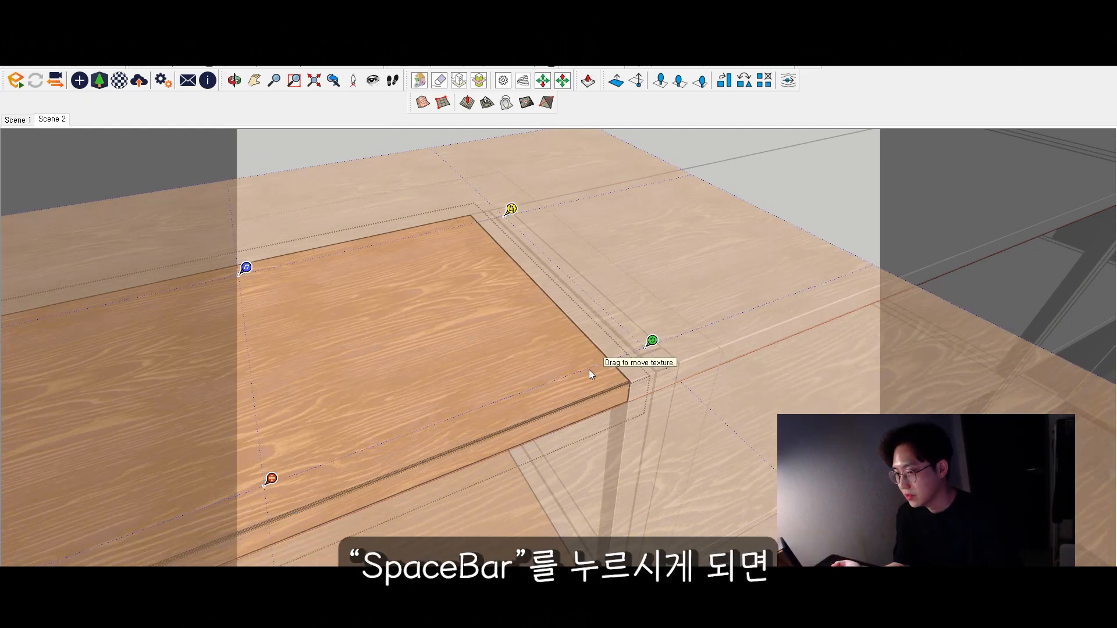
{"action": "key", "text": "space"}
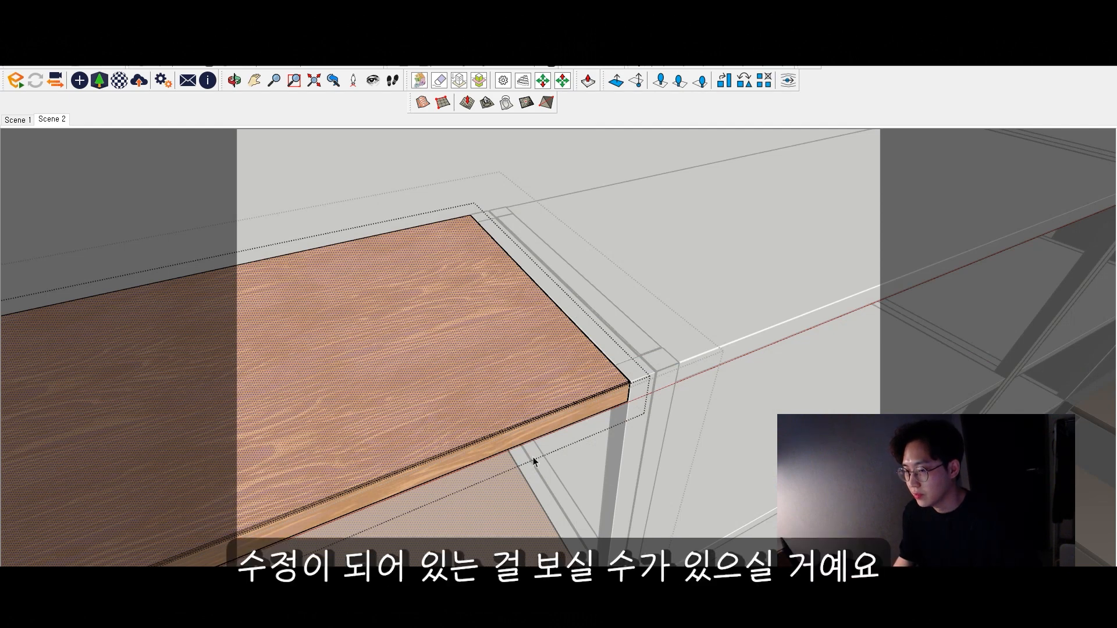
{"action": "left_click", "coordinate": [559, 471]}
{"action": "left_click_drag", "start_coordinate": [448, 357], "coordinate": [449, 369]}
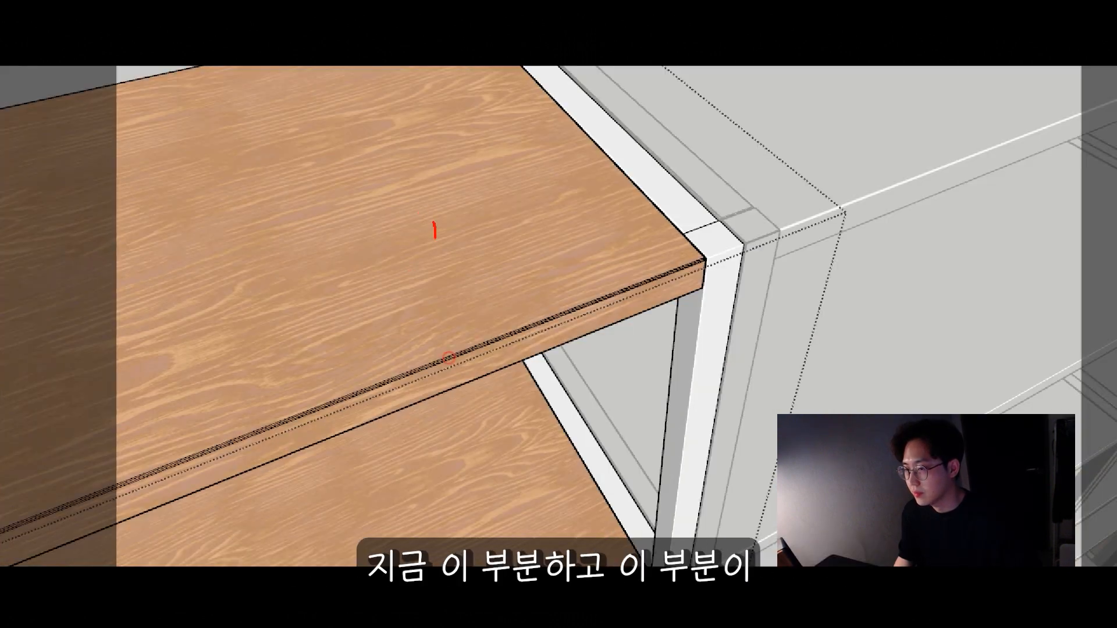
{"action": "left_click_drag", "start_coordinate": [435, 237], "coordinate": [430, 222]}
{"action": "left_click_drag", "start_coordinate": [448, 465], "coordinate": [466, 530]}
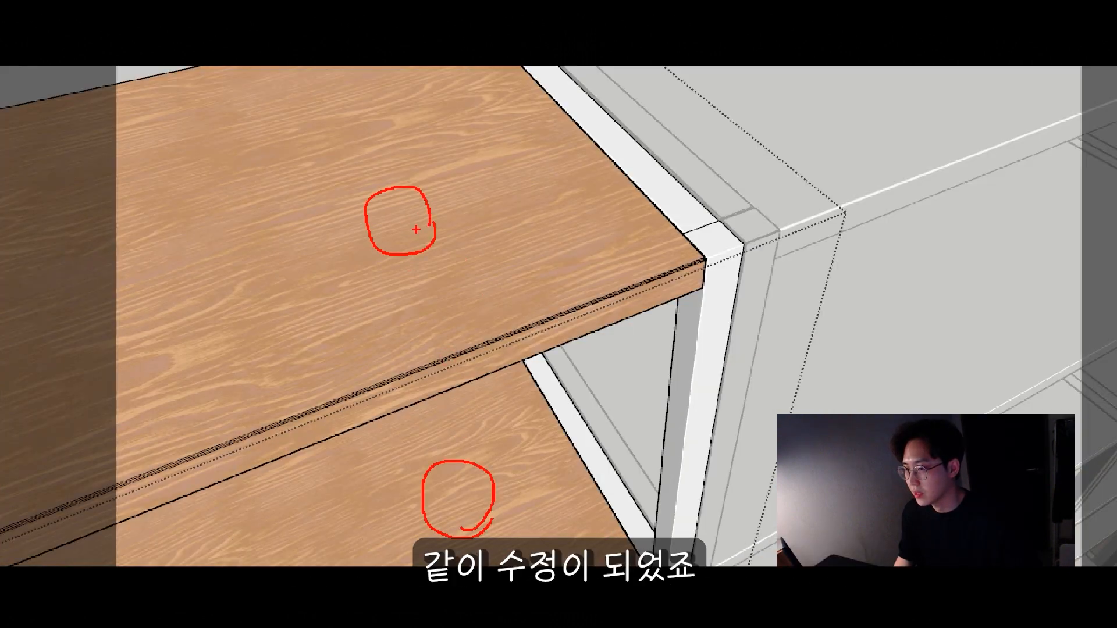
{"action": "mouse_move", "coordinate": [404, 217]}
{"action": "left_mouse_down"}
{"action": "mouse_move", "coordinate": [539, 401]}
{"action": "mouse_move", "coordinate": [495, 448]}
{"action": "left_mouse_up"}
{"action": "mouse_move", "coordinate": [494, 427]}
{"action": "left_mouse_down"}
{"action": "mouse_move", "coordinate": [483, 466]}
{"action": "mouse_move", "coordinate": [526, 461]}
{"action": "left_mouse_up"}
{"action": "key", "text": "b"}
{"action": "left_click_drag", "start_coordinate": [829, 66], "coordinate": [860, 66]}
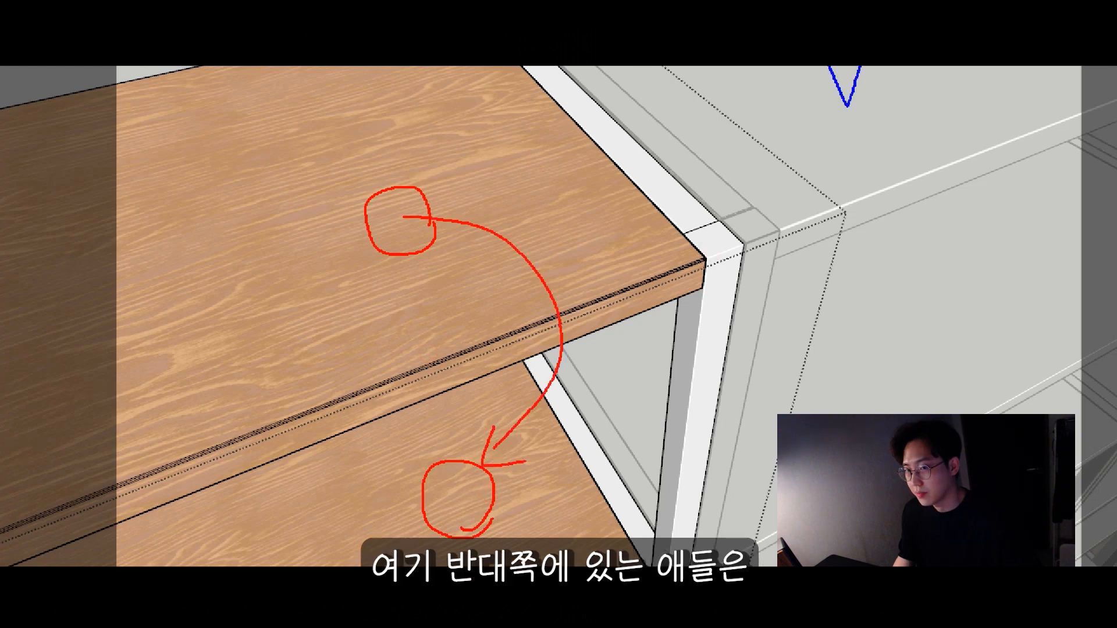
{"action": "left_click_drag", "start_coordinate": [855, 301], "coordinate": [903, 281]}
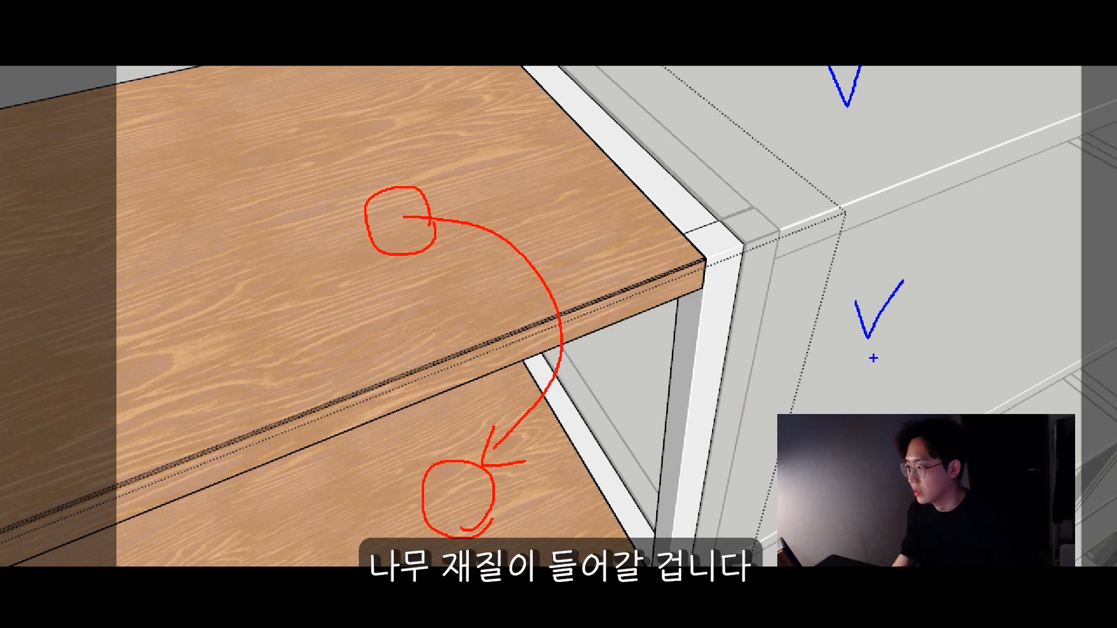
{"action": "left_click_drag", "start_coordinate": [847, 87], "coordinate": [806, 129]}
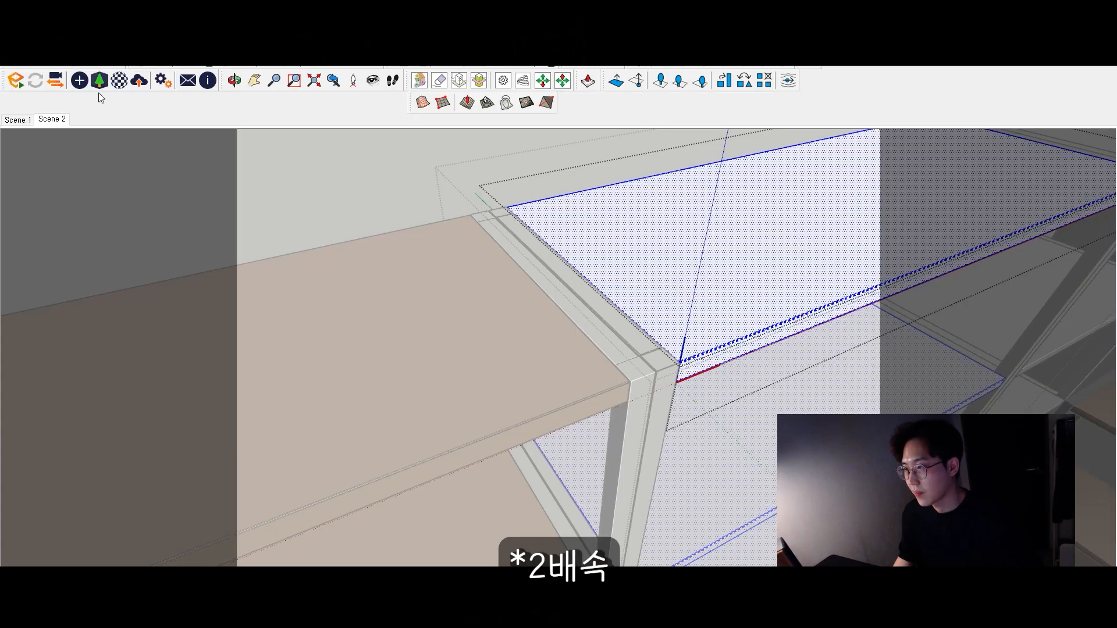
Apply the 0.나무선반 material to the selected shelf boards of the neighbouring right unit
{"action": "left_click", "coordinate": [14, 78]}
{"action": "left_click_drag", "start_coordinate": [476, 164], "coordinate": [270, 158]}
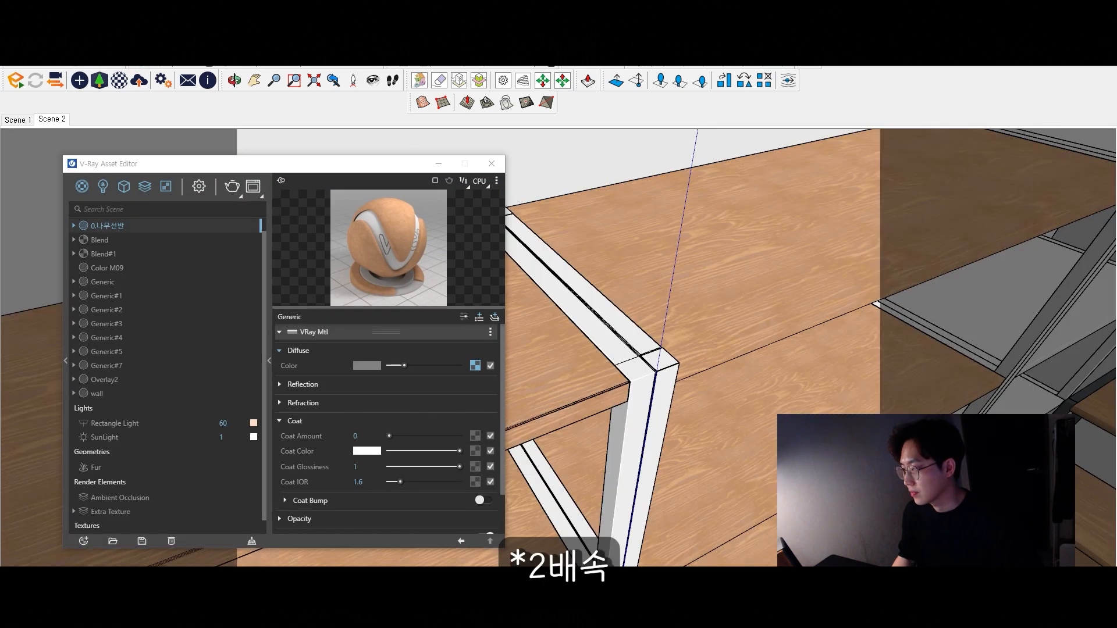
{"action": "left_click", "coordinate": [492, 163]}
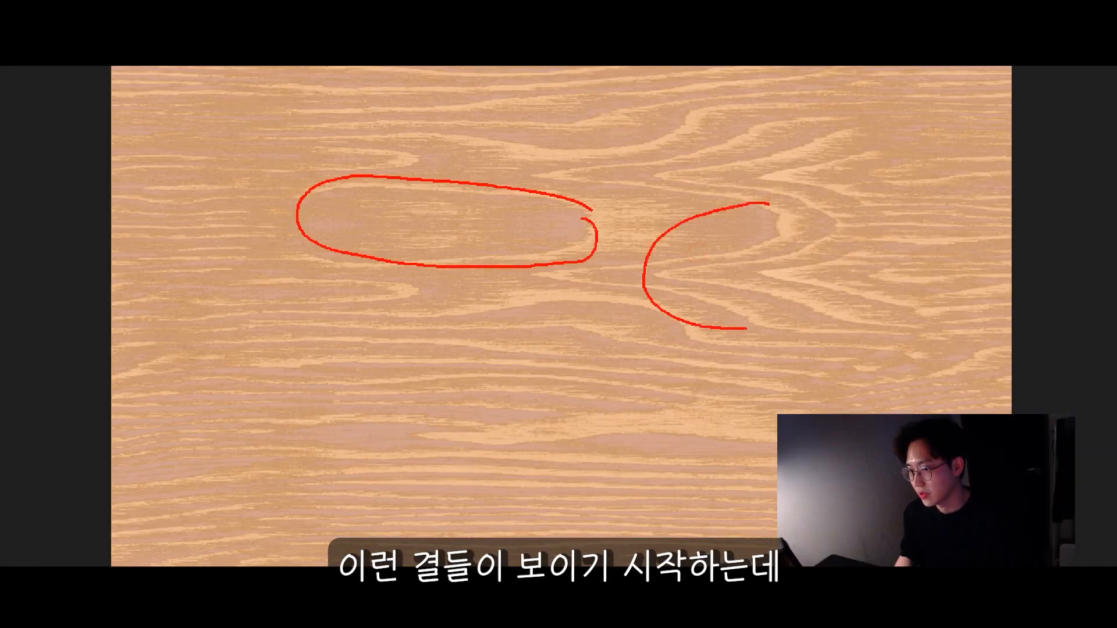
{"action": "left_click_drag", "start_coordinate": [747, 329], "coordinate": [731, 205]}
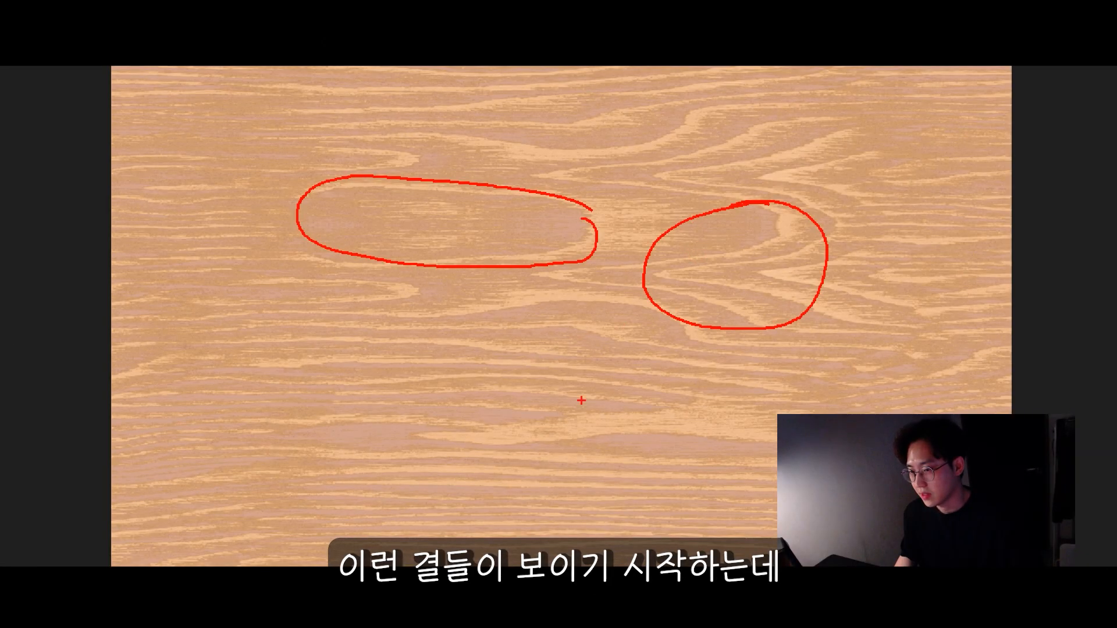
{"action": "left_click_drag", "start_coordinate": [556, 337], "coordinate": [461, 329]}
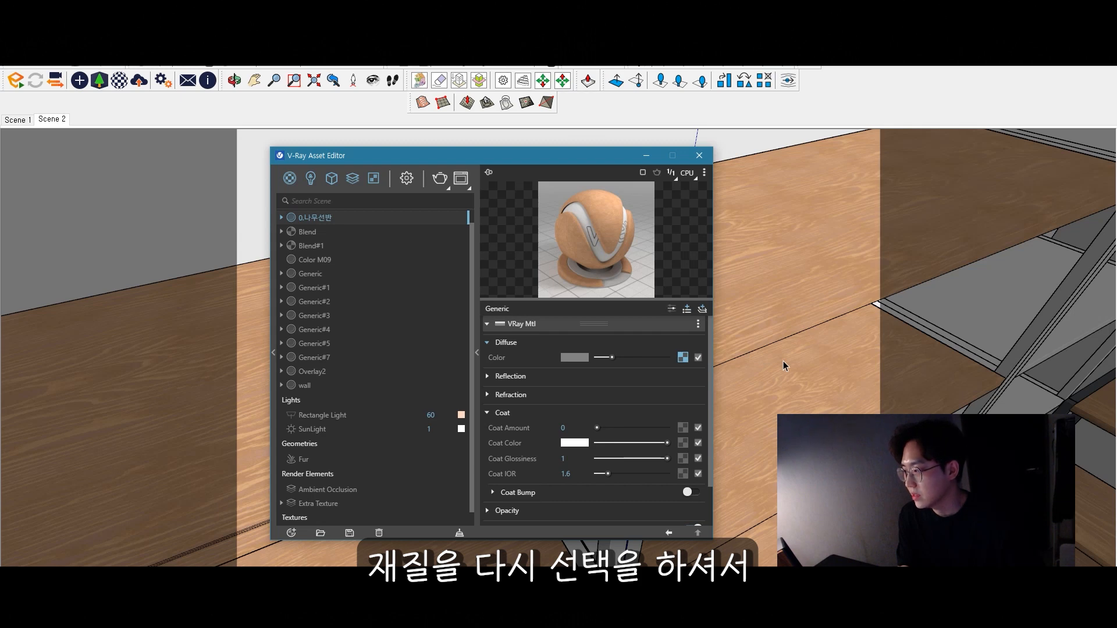
Add a Color Correction to the 0.나무선반 diffuse texture, with brightness -0.09, contrast 1.39 and saturation -0.38
{"action": "right_click", "coordinate": [683, 358]}
{"action": "mouse_move", "coordinate": [655, 412]}
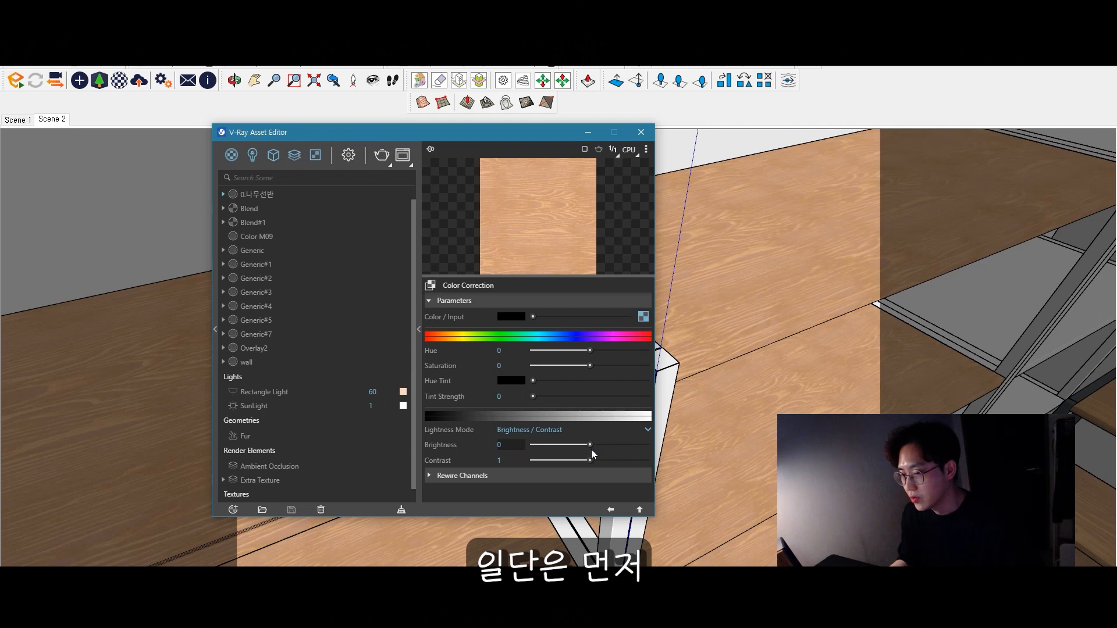
{"action": "left_click_drag", "start_coordinate": [589, 445], "coordinate": [612, 461]}
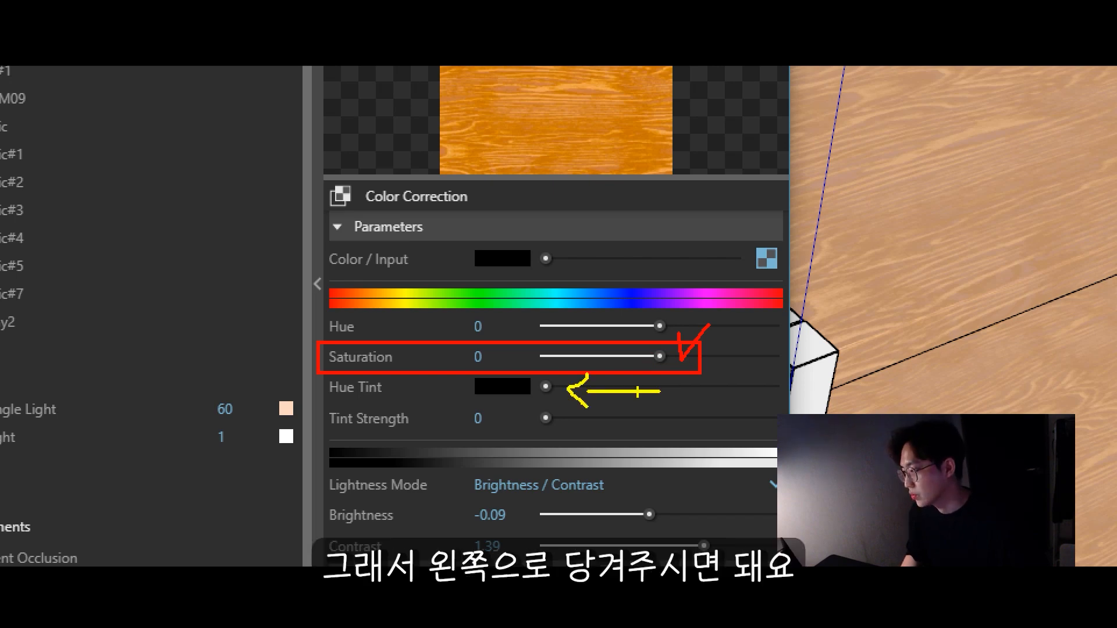
{"action": "left_click_drag", "start_coordinate": [660, 356], "coordinate": [567, 365]}
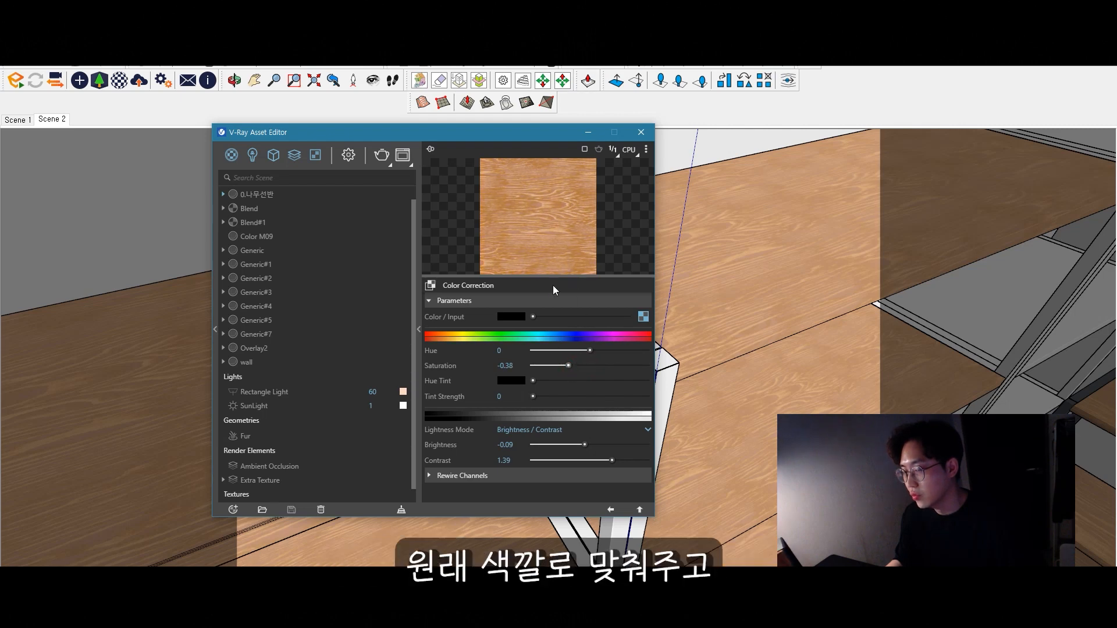
Set the diffuse texture's Color Correction to contrast 1.615 and saturation -0.47
{"action": "left_click_drag", "start_coordinate": [613, 460], "coordinate": [625, 460]}
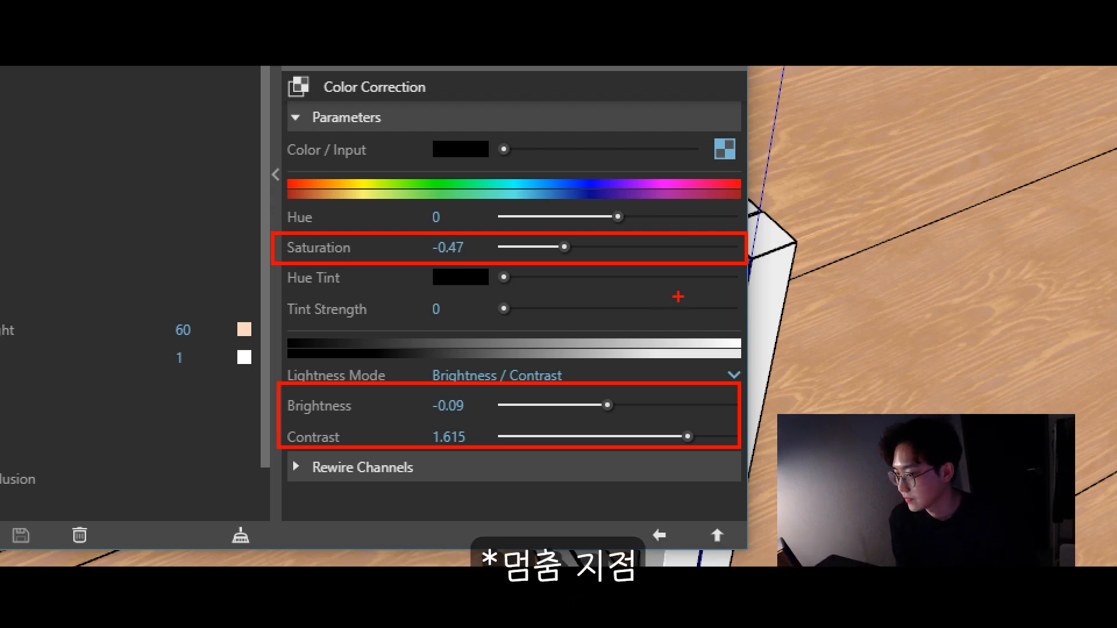
{"action": "left_click_drag", "start_coordinate": [565, 248], "coordinate": [565, 248]}
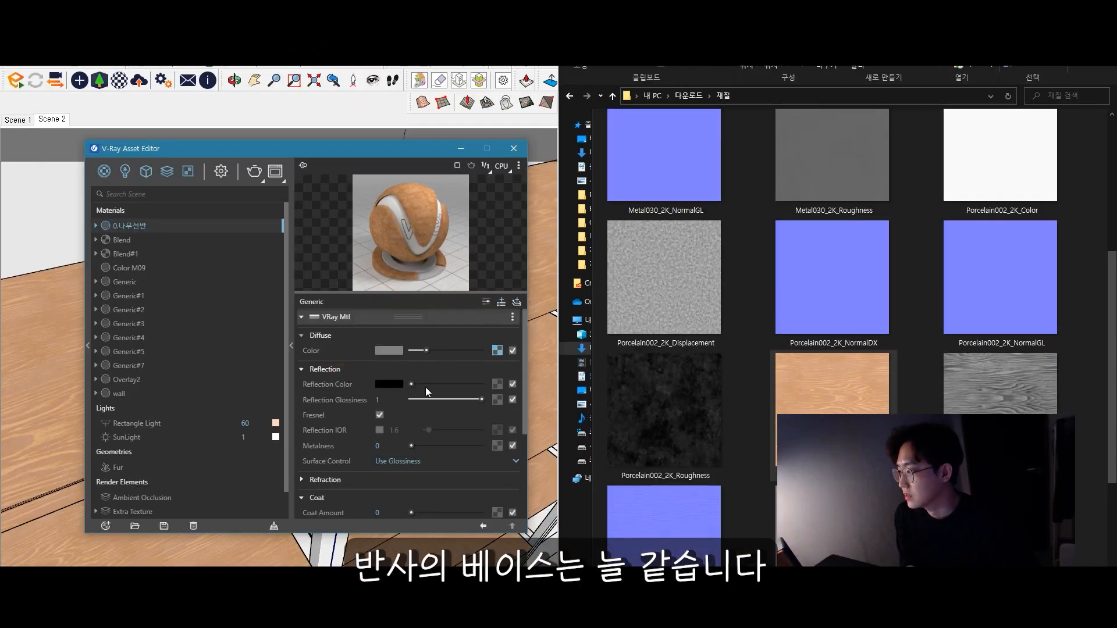
Set the 0.나무선반 reflection color to white and assign Wood050_2K_Roughness to Reflection Roughness, with surface control on Use Roughness
{"action": "left_click_drag", "start_coordinate": [411, 384], "coordinate": [482, 384]}
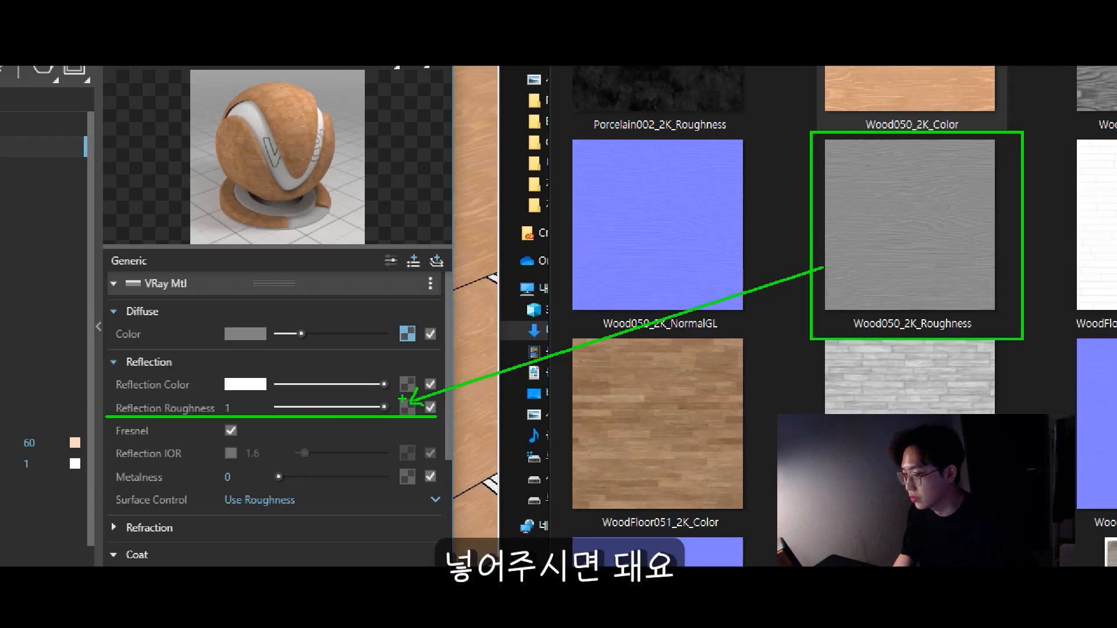
{"action": "mouse_move", "coordinate": [402, 389]}
{"action": "left_mouse_down"}
{"action": "mouse_move", "coordinate": [410, 407]}
{"action": "mouse_move", "coordinate": [432, 367]}
{"action": "left_mouse_up"}
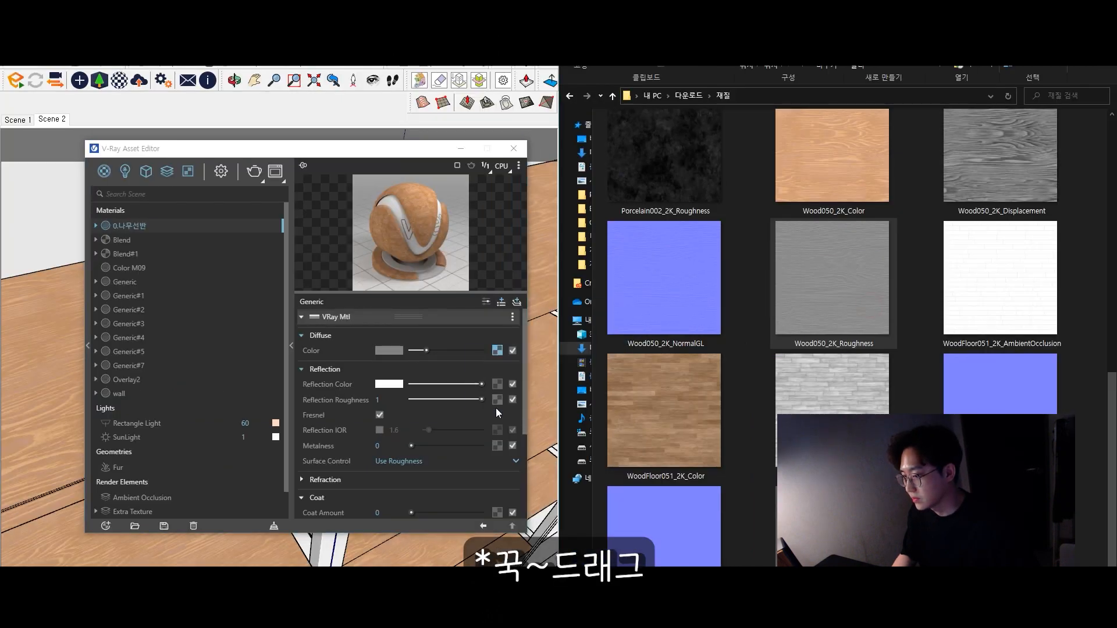
{"action": "left_click_drag", "start_coordinate": [497, 412], "coordinate": [498, 402]}
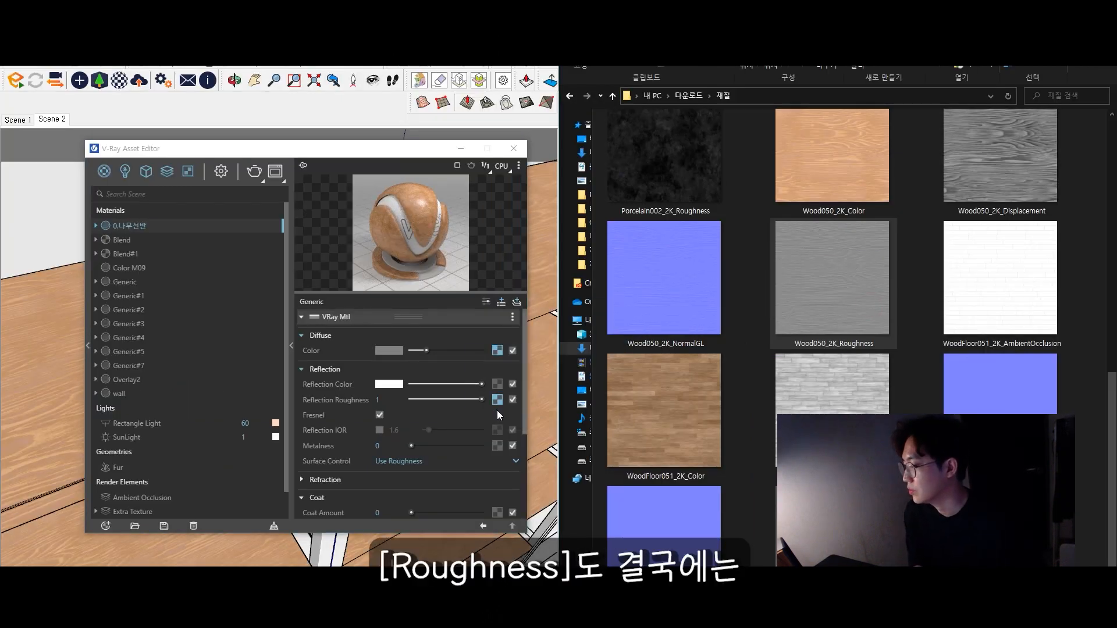
{"action": "mouse_move", "coordinate": [503, 409]}
{"action": "left_mouse_down"}
{"action": "mouse_move", "coordinate": [486, 408]}
{"action": "mouse_move", "coordinate": [495, 413]}
{"action": "left_mouse_up"}
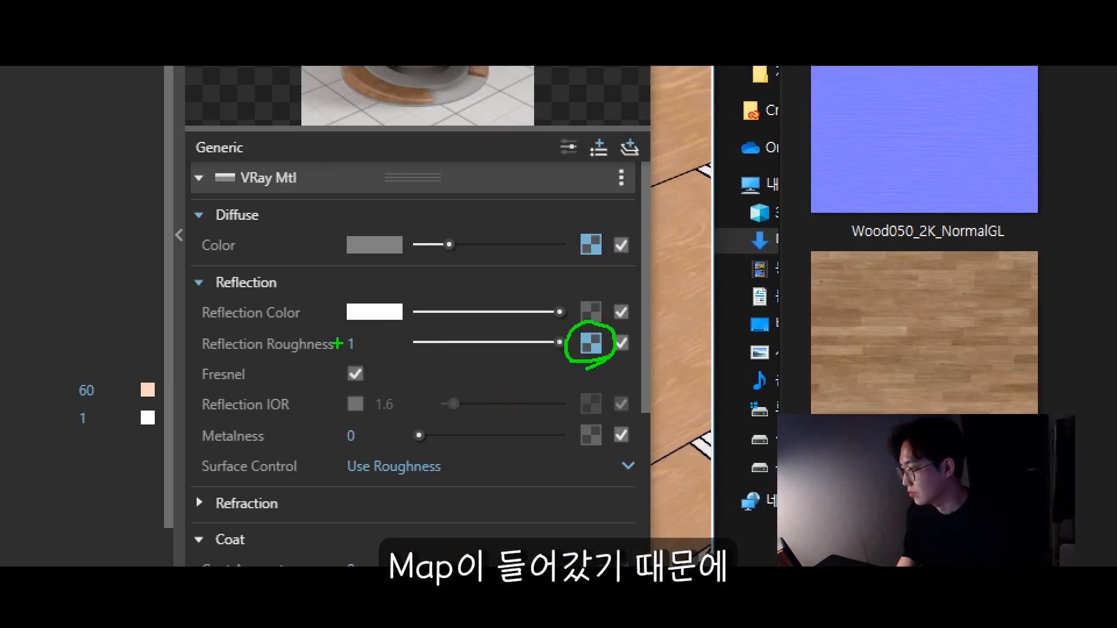
{"action": "left_click_drag", "start_coordinate": [333, 324], "coordinate": [415, 367], "text": "ctrl"}
{"action": "left_click_drag", "start_coordinate": [406, 311], "coordinate": [334, 374]}
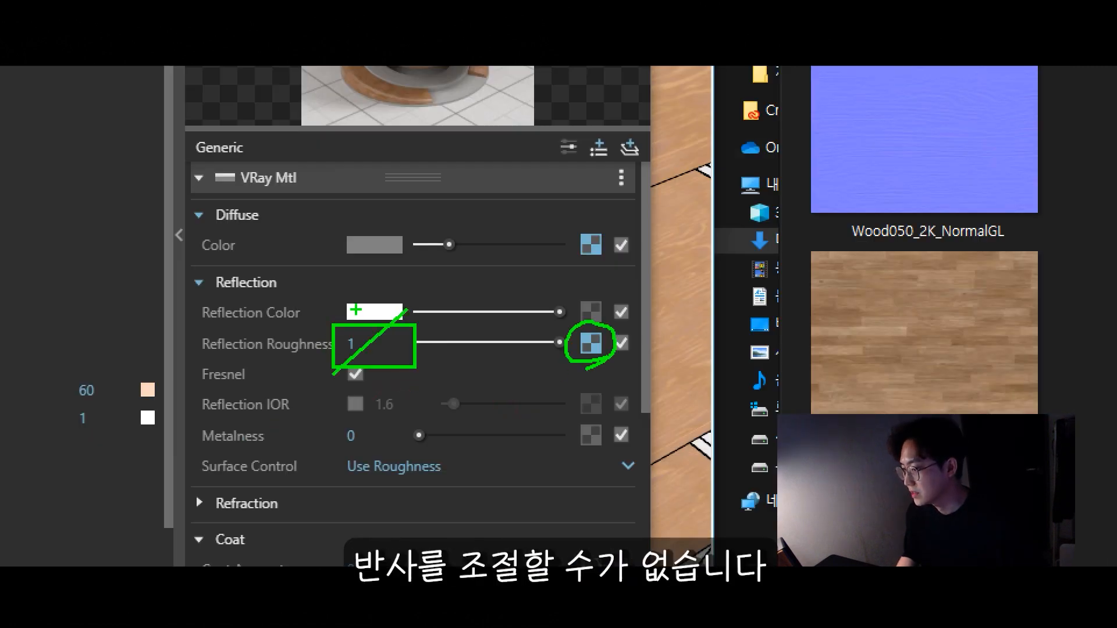
{"action": "left_click_drag", "start_coordinate": [355, 309], "coordinate": [411, 394]}
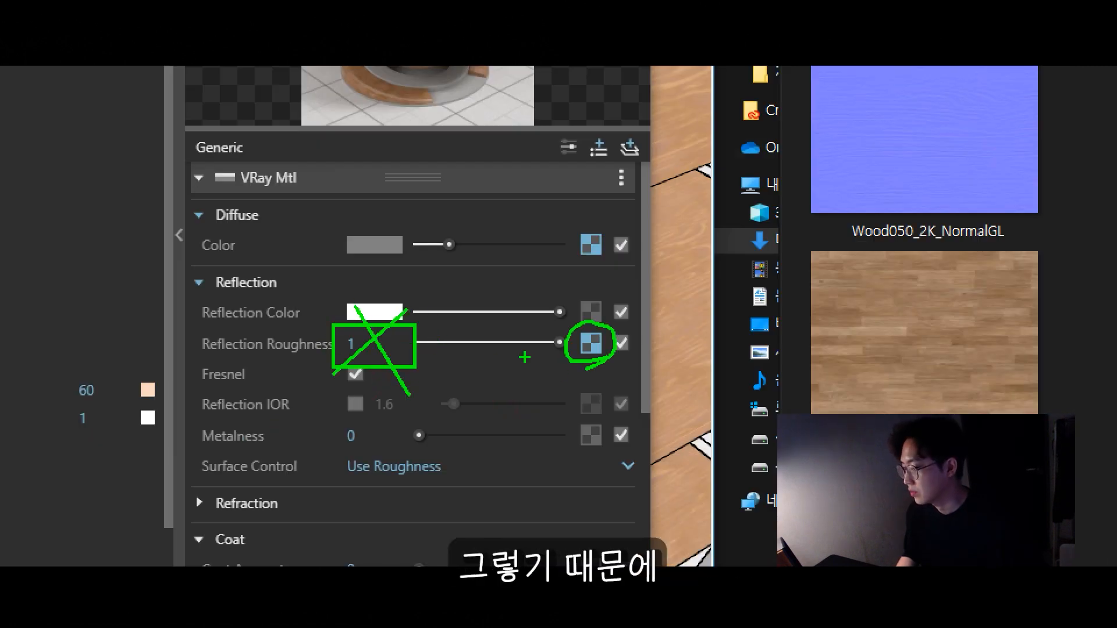
{"action": "left_click_drag", "start_coordinate": [573, 311], "coordinate": [620, 299]}
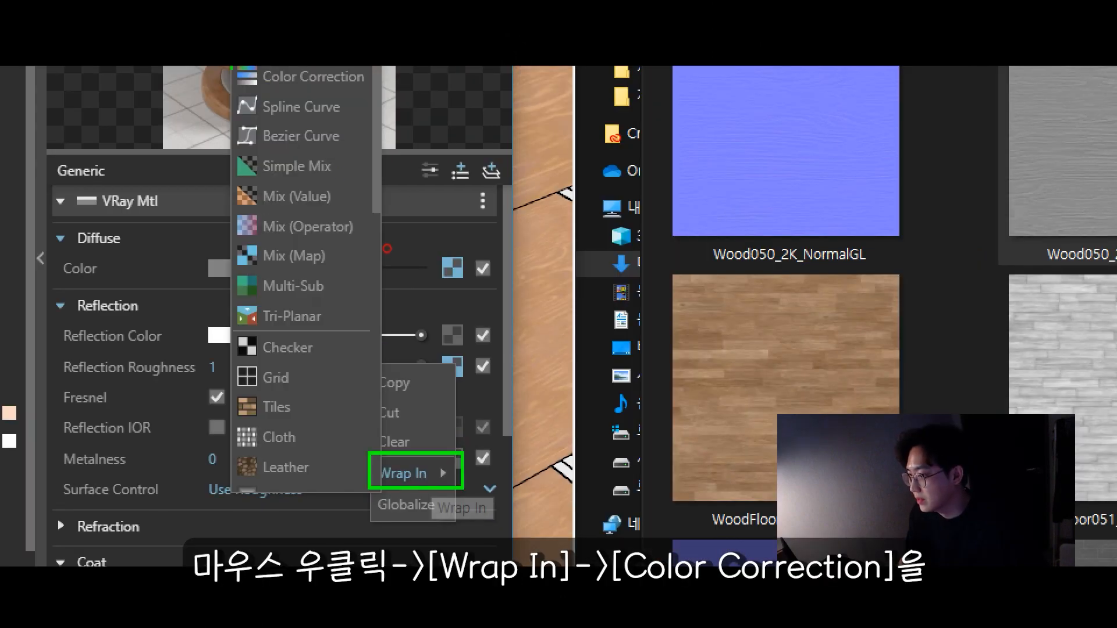
Wrap the Reflection Roughness map of 0.나무선반 in a Color Correction
{"action": "left_click_drag", "start_coordinate": [232, 67], "coordinate": [382, 103]}
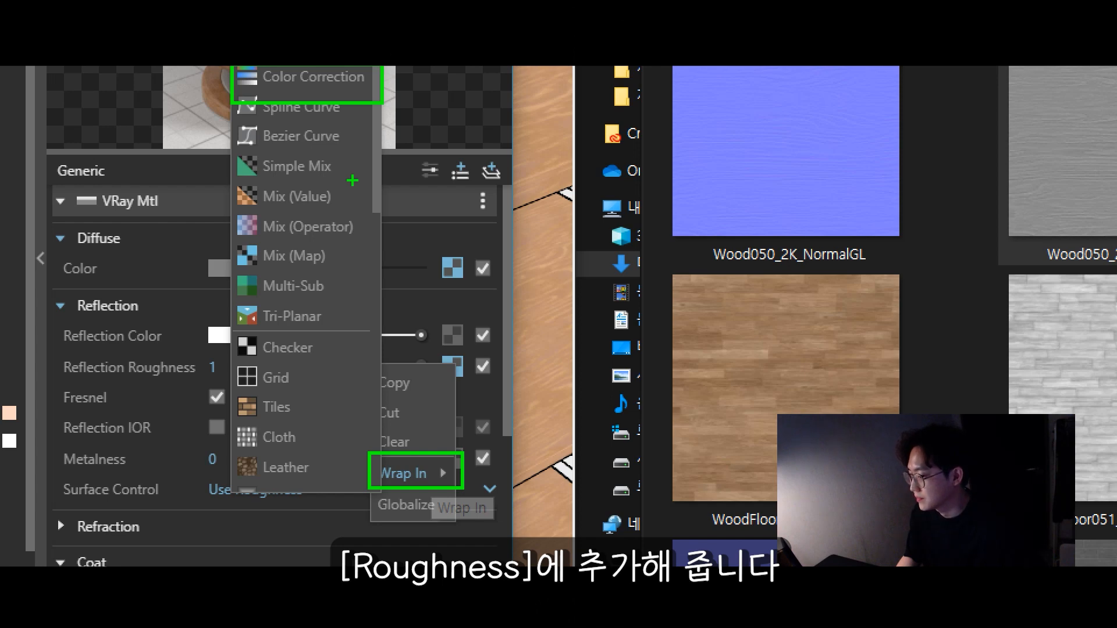
{"action": "left_click", "coordinate": [308, 76]}
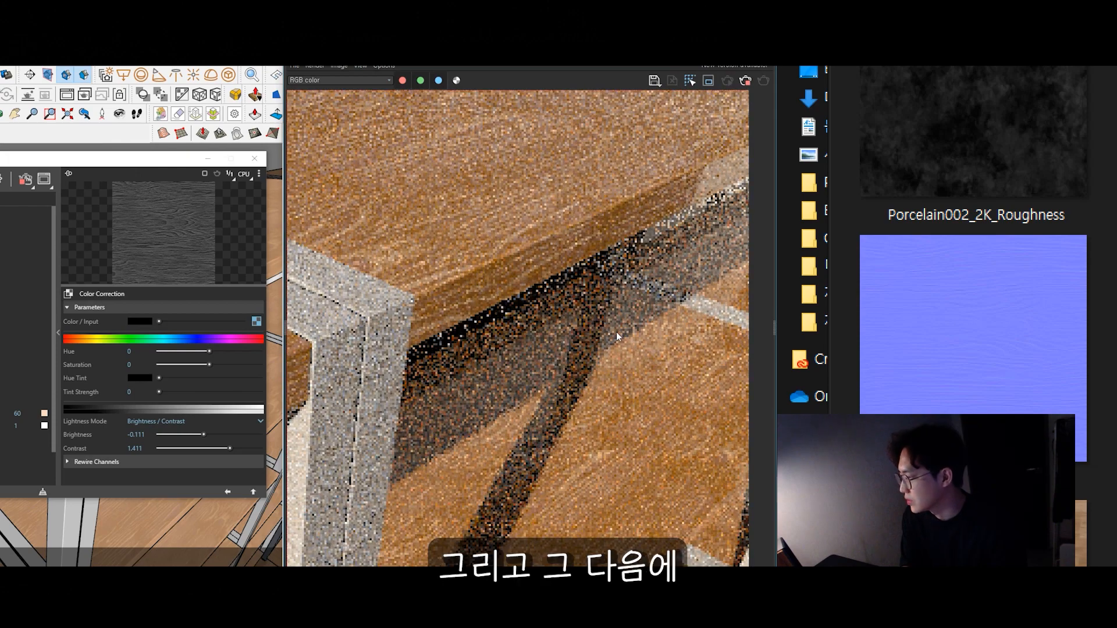
Try higher brightness and contrast values in the roughness map's Color Correction while previewing the render, including brightness 0.258 and contrast 1.718
{"action": "left_click", "coordinate": [218, 434]}
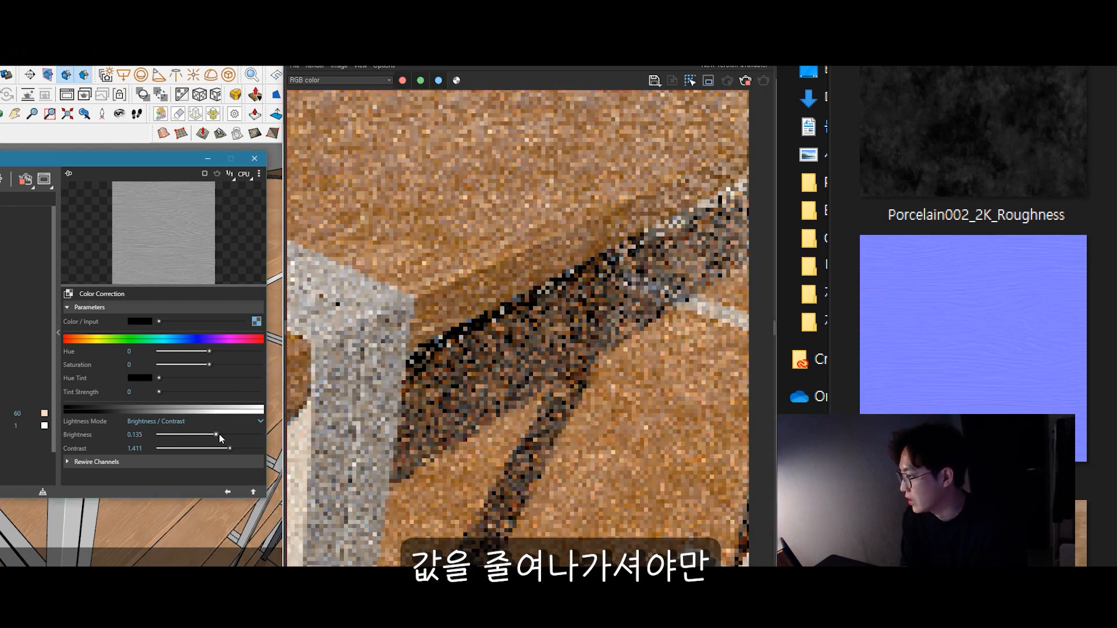
{"action": "left_click", "coordinate": [225, 435]}
{"action": "left_click", "coordinate": [238, 448]}
{"action": "left_click", "coordinate": [245, 448]}
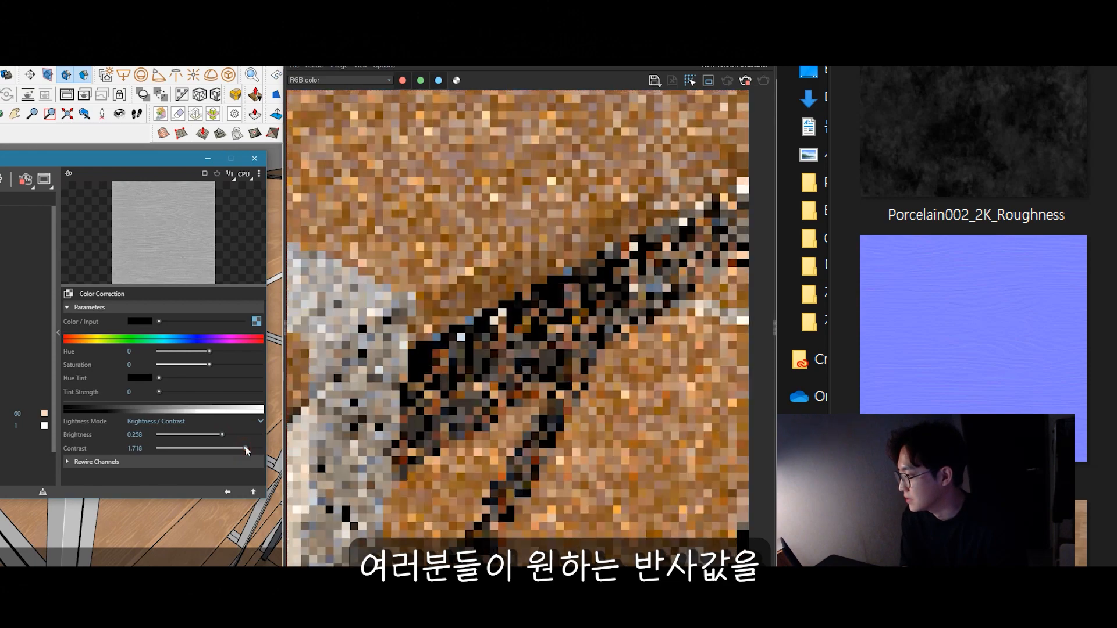
{"action": "left_click", "coordinate": [228, 434]}
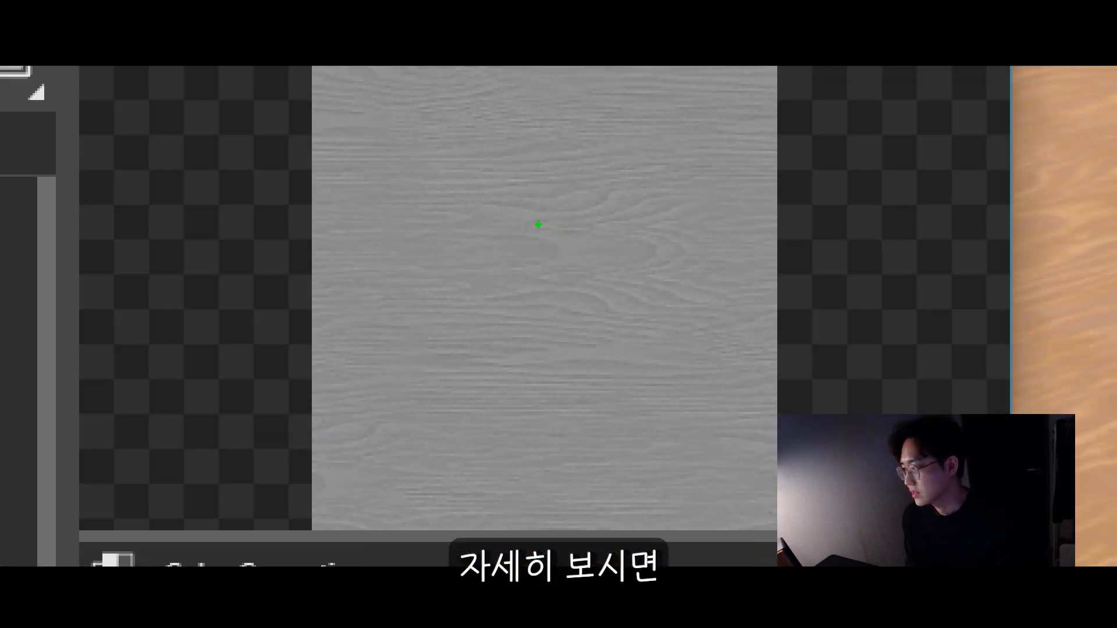
{"action": "mouse_move", "coordinate": [649, 182]}
{"action": "left_mouse_down"}
{"action": "mouse_move", "coordinate": [634, 197]}
{"action": "mouse_move", "coordinate": [538, 213]}
{"action": "mouse_move", "coordinate": [648, 194]}
{"action": "left_mouse_up"}
{"action": "left_click_drag", "start_coordinate": [647, 194], "coordinate": [578, 222]}
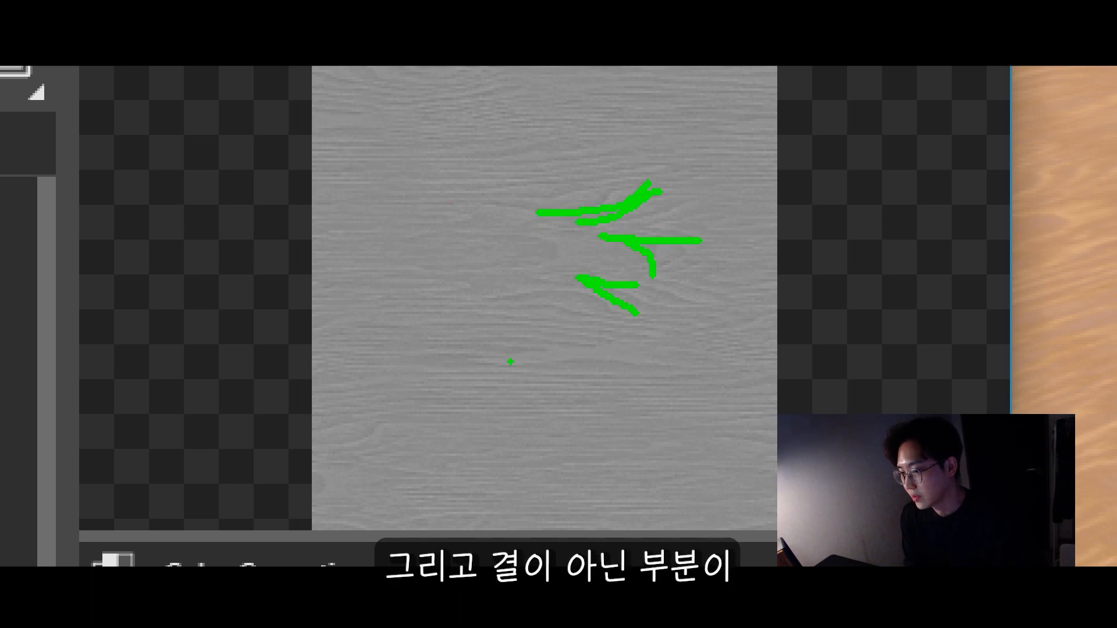
{"action": "left_click_drag", "start_coordinate": [512, 362], "coordinate": [538, 357]}
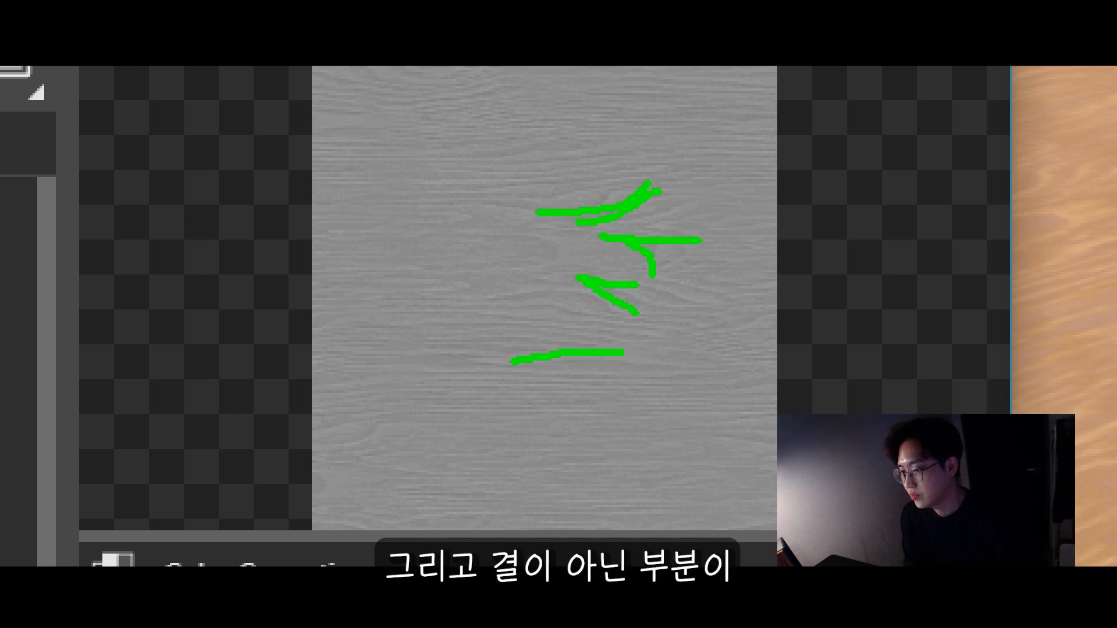
{"action": "left_click_drag", "start_coordinate": [623, 352], "coordinate": [655, 360]}
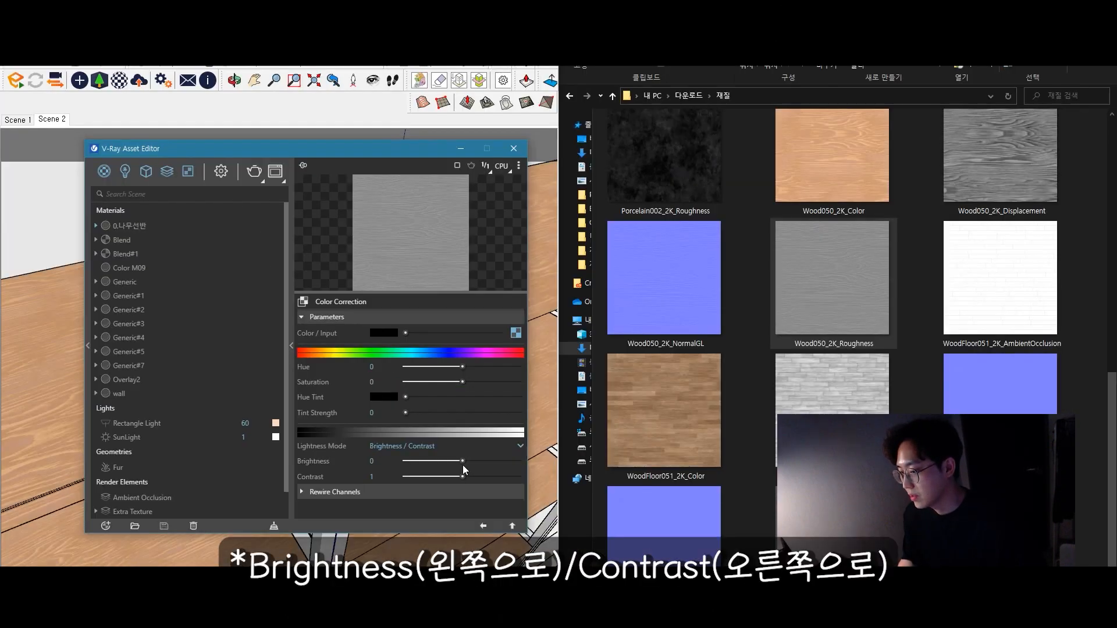
Lower the brightness and raise the contrast in the roughness map's Color Correction
{"action": "left_click_drag", "start_coordinate": [463, 466], "coordinate": [489, 478]}
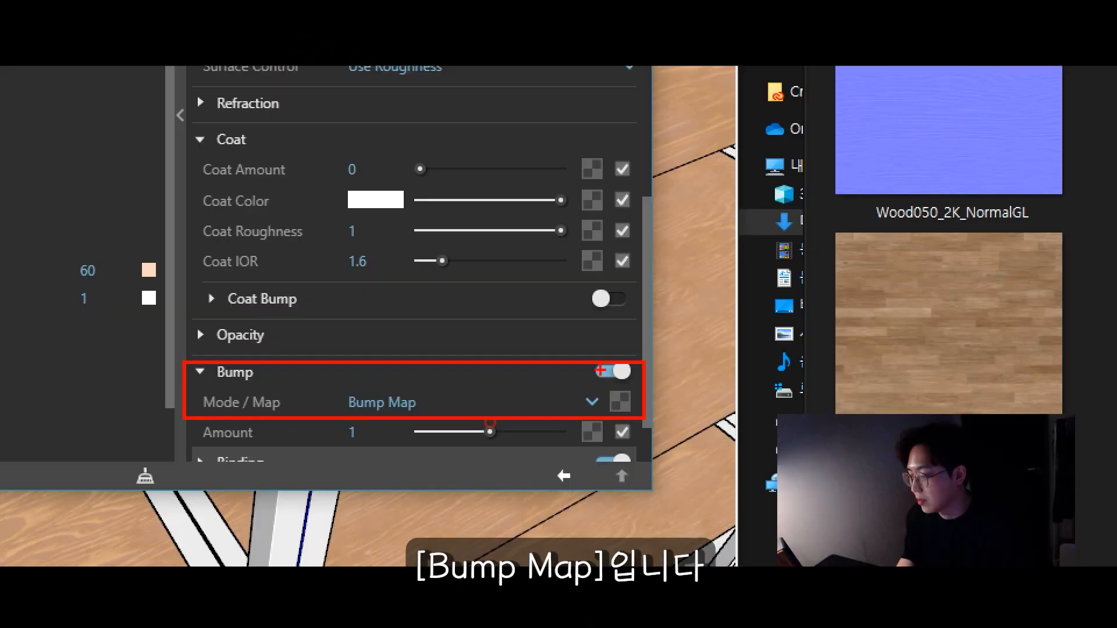
{"action": "left_click_drag", "start_coordinate": [600, 366], "coordinate": [642, 365]}
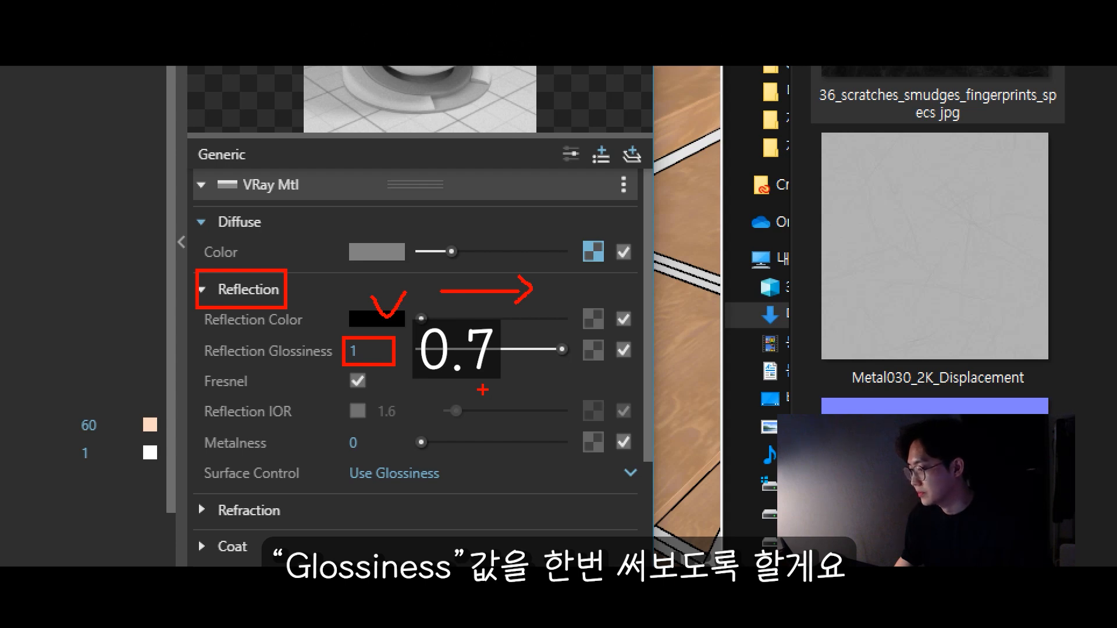
Set the 0.금속 material's reflection color to white and its reflection glossiness to 0.7
{"action": "left_click_drag", "start_coordinate": [408, 355], "coordinate": [495, 361]}
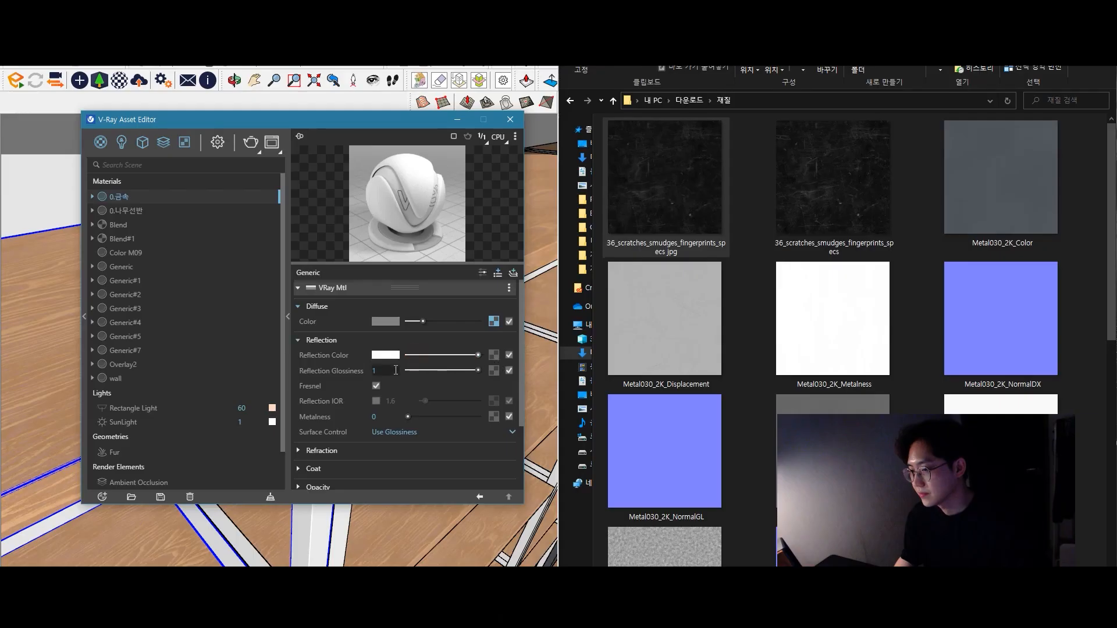
{"action": "left_click_drag", "start_coordinate": [395, 370], "coordinate": [321, 377]}
{"action": "type", "text": "0.7"}
{"action": "key", "text": "Return"}
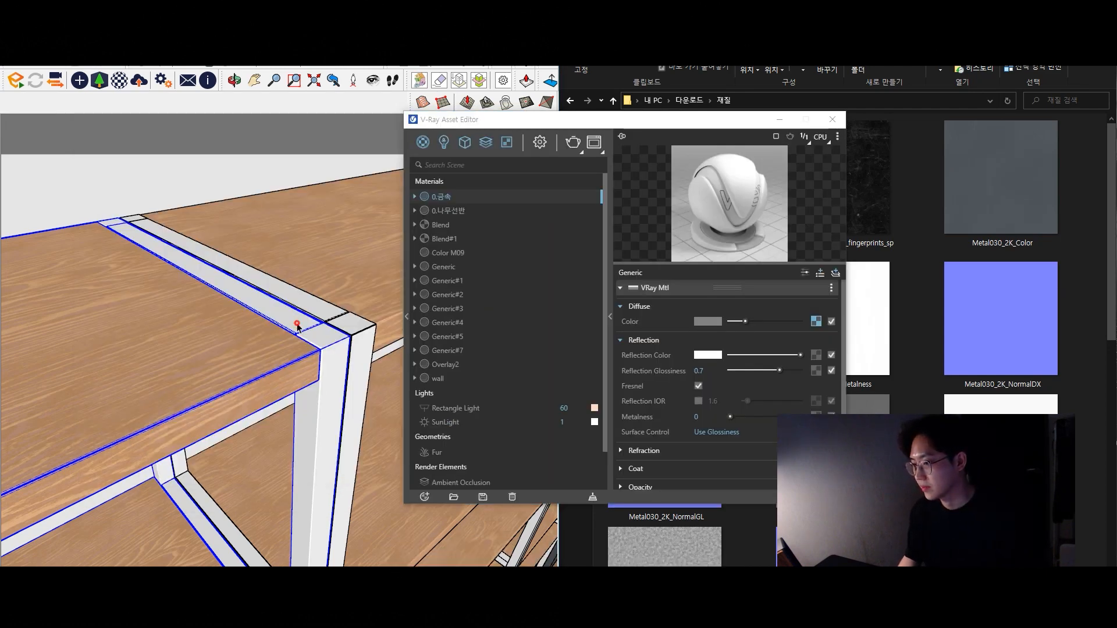
Select the geometry inside the left frame's top bar and apply the 0.금속 material to it
{"action": "double_click", "coordinate": [297, 327]}
{"action": "left_click", "coordinate": [295, 323]}
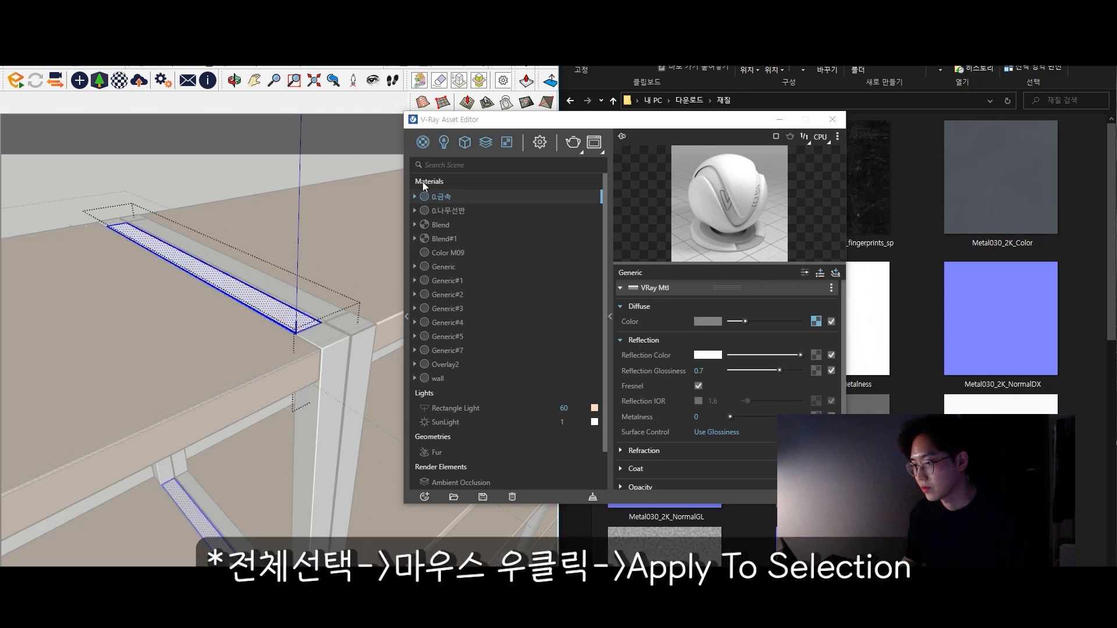
{"action": "right_click", "coordinate": [461, 198]}
{"action": "left_click", "coordinate": [487, 220]}
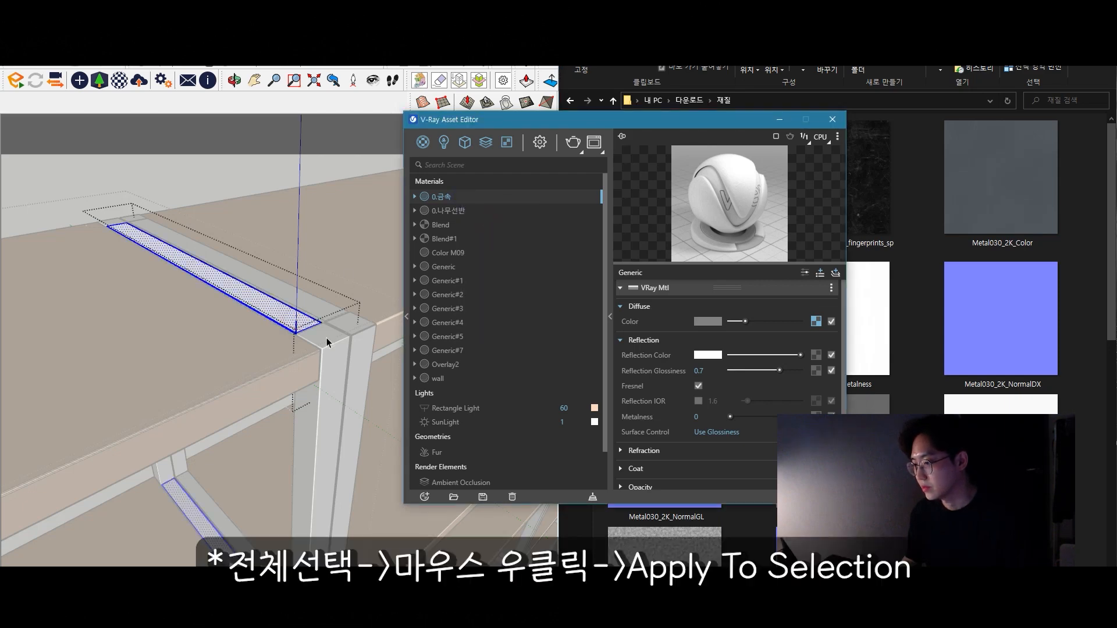
Apply the 0.금속 material to the adjoining leg frames of the two shelf units
{"action": "left_click", "coordinate": [327, 339]}
{"action": "right_click", "coordinate": [471, 197]}
{"action": "left_click", "coordinate": [475, 243]}
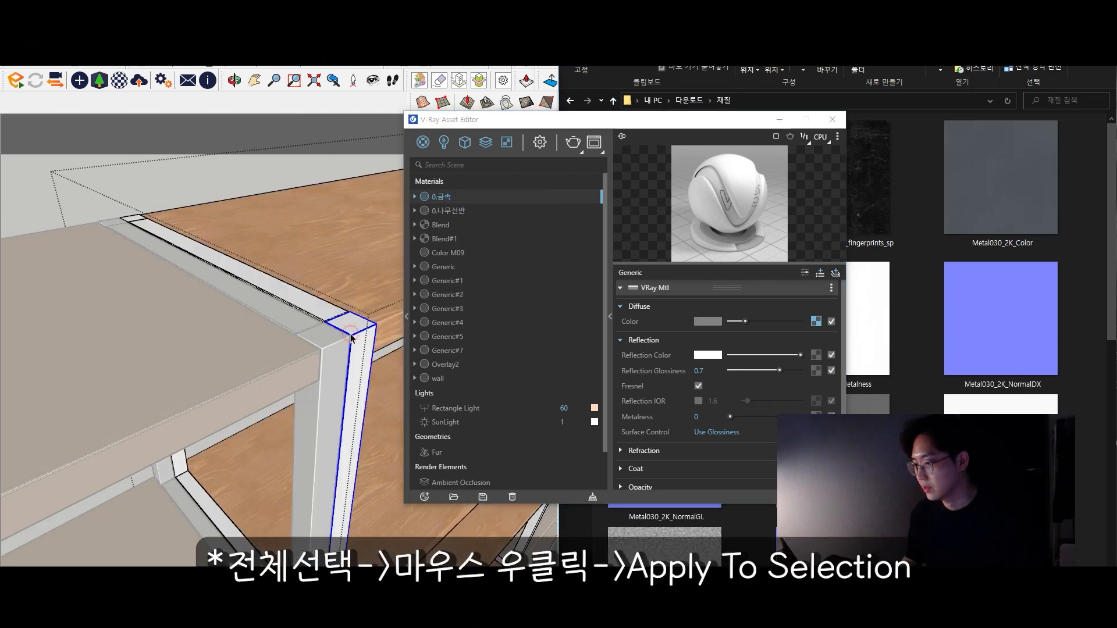
{"action": "right_click", "coordinate": [467, 195]}
{"action": "left_click", "coordinate": [486, 219]}
Apply the 0.금속 material to the top bar of the neighbouring right frame and leave its group
{"action": "triple_click", "coordinate": [314, 310]}
{"action": "right_click", "coordinate": [470, 198]}
{"action": "left_click", "coordinate": [486, 220]}
{"action": "left_click", "coordinate": [352, 367]}
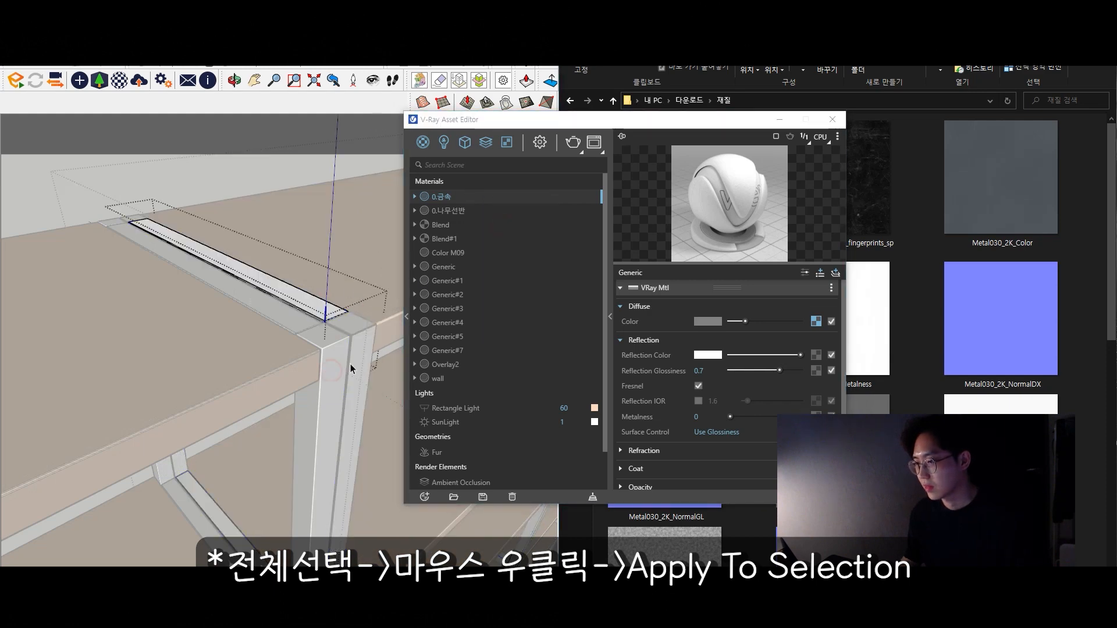
{"action": "left_click", "coordinate": [351, 367]}
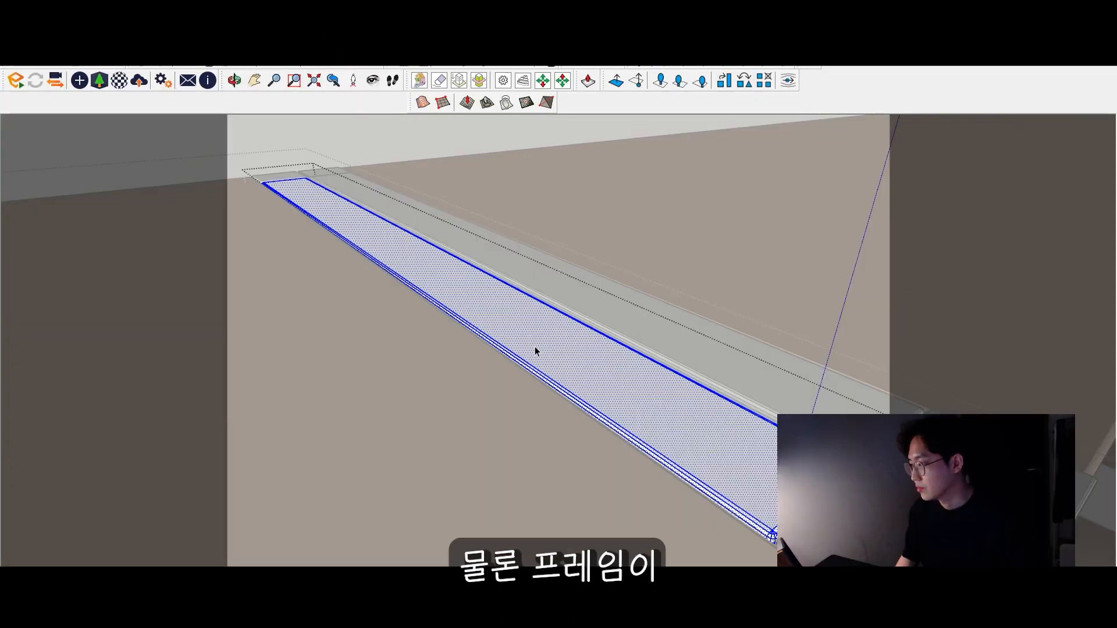
Soften/smooth the edges of the whole selected top bar with the angle between normals at 0.0 degrees
{"action": "right_click", "coordinate": [419, 253]}
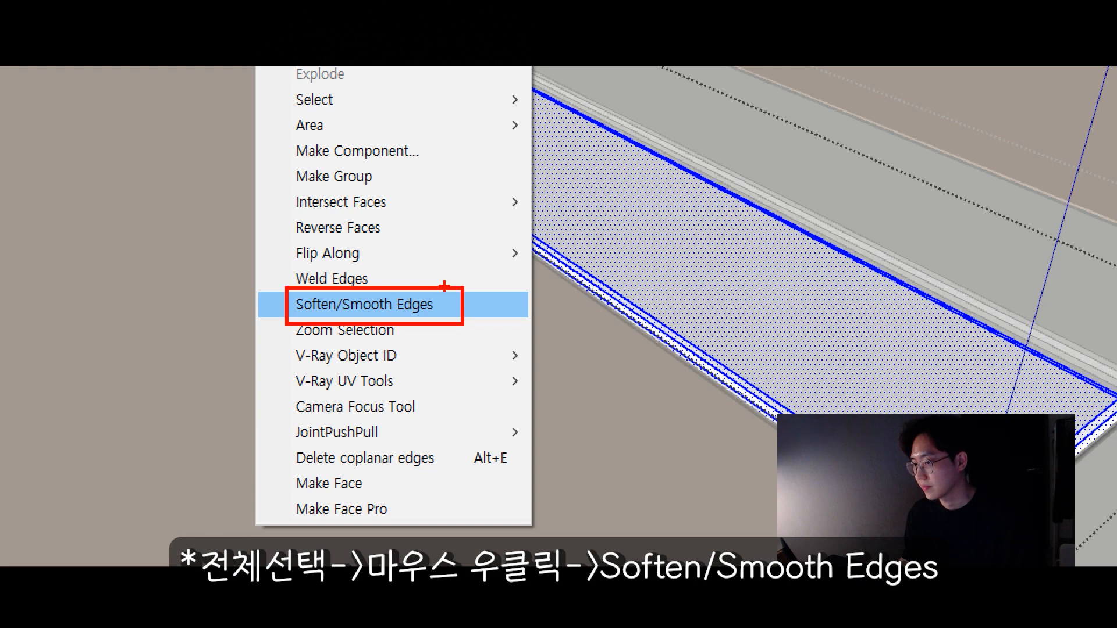
{"action": "left_click", "coordinate": [444, 288]}
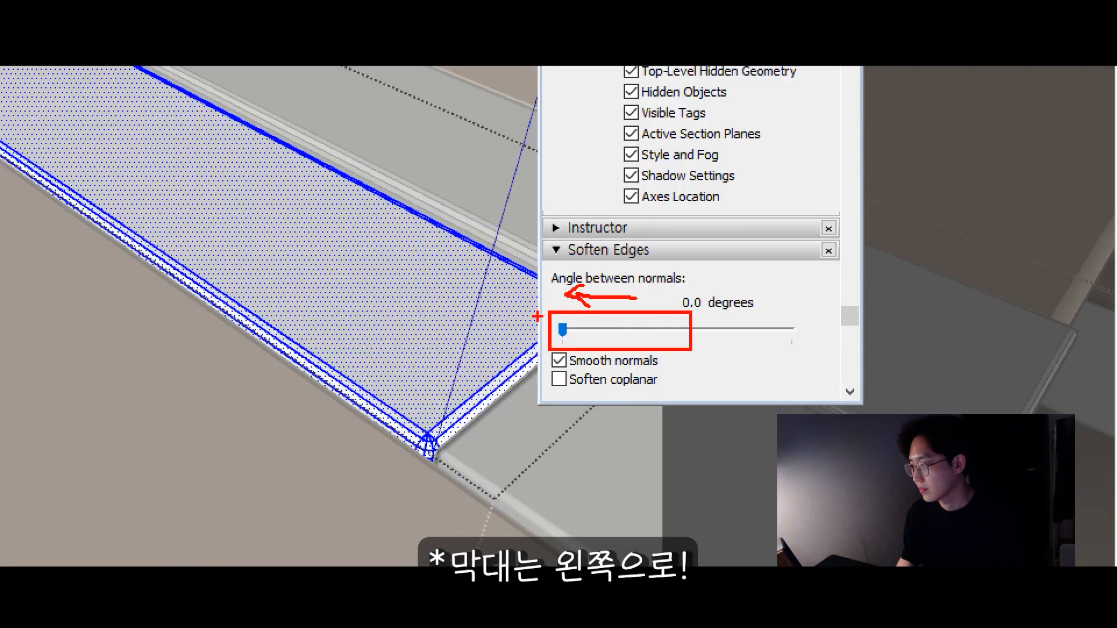
Bring up the texture Position option for the top face of the frame's top bar
{"action": "right_click", "coordinate": [458, 283]}
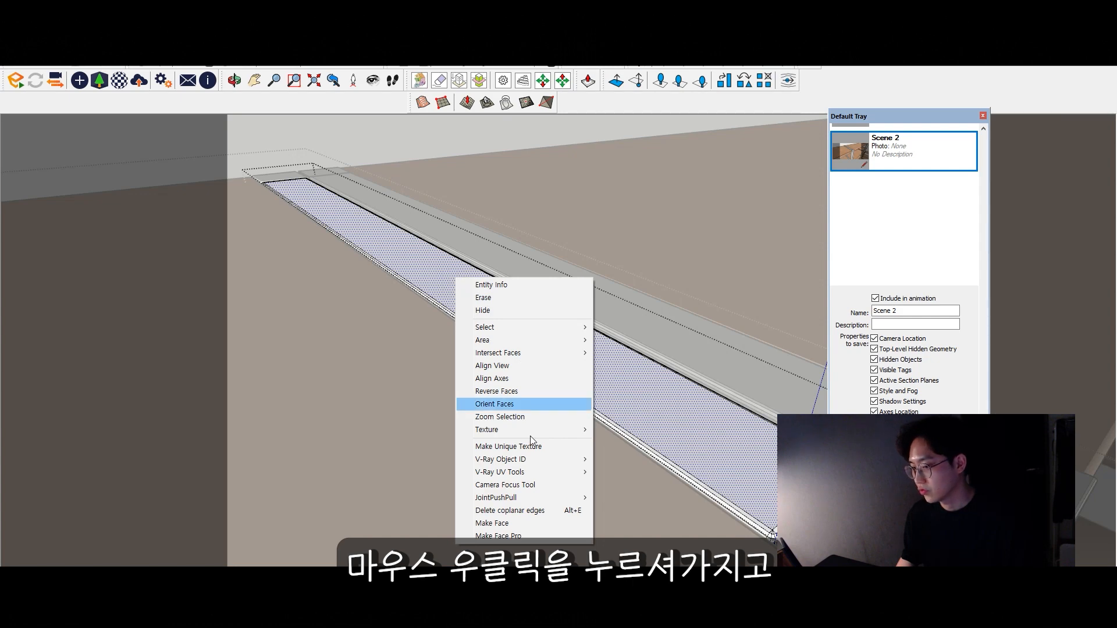
{"action": "mouse_move", "coordinate": [524, 430]}
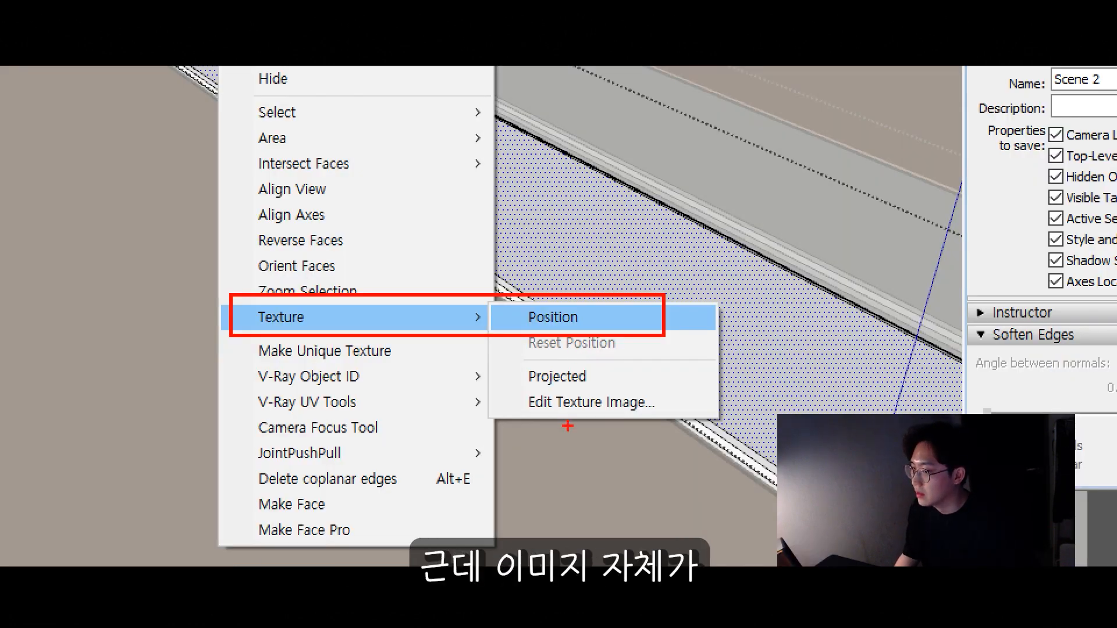
{"action": "left_click_drag", "start_coordinate": [566, 231], "coordinate": [613, 179]}
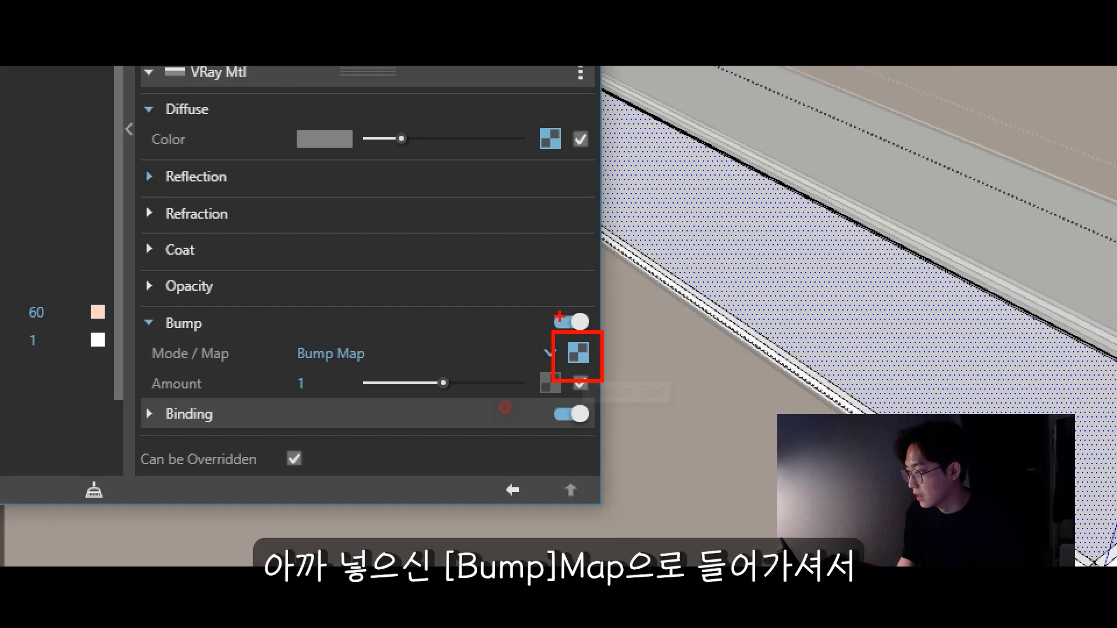
Open the 0.금속 bump bitmap and examine the Repeat U/V setting in its Texture Placement
{"action": "mouse_move", "coordinate": [560, 334]}
{"action": "left_mouse_down"}
{"action": "mouse_move", "coordinate": [566, 350]}
{"action": "mouse_move", "coordinate": [599, 312]}
{"action": "left_mouse_up"}
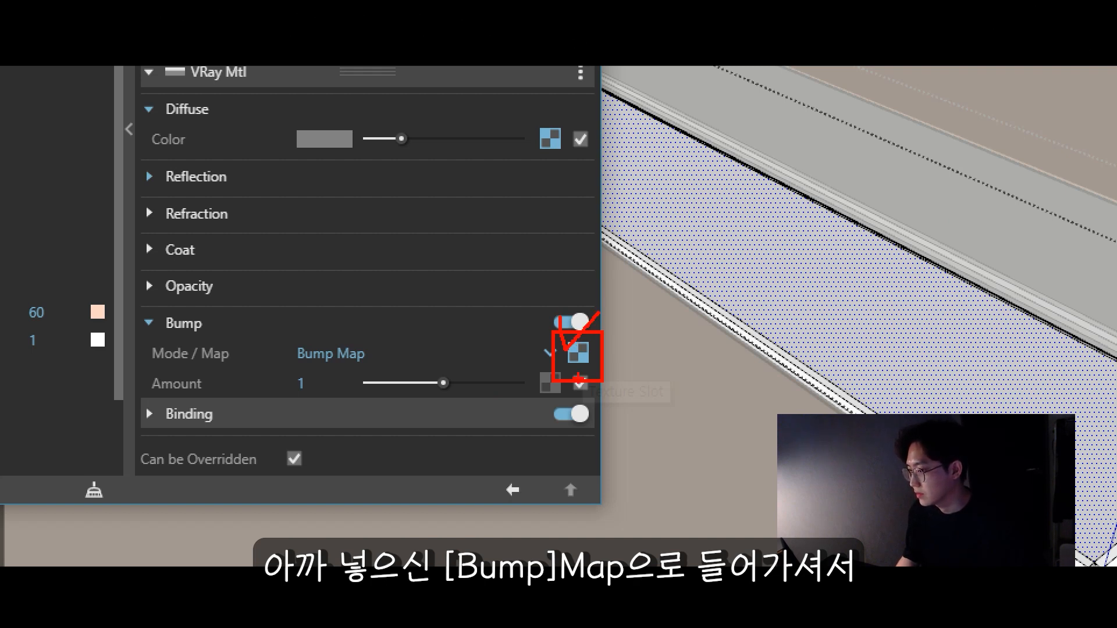
{"action": "left_click_drag", "start_coordinate": [187, 209], "coordinate": [377, 240]}
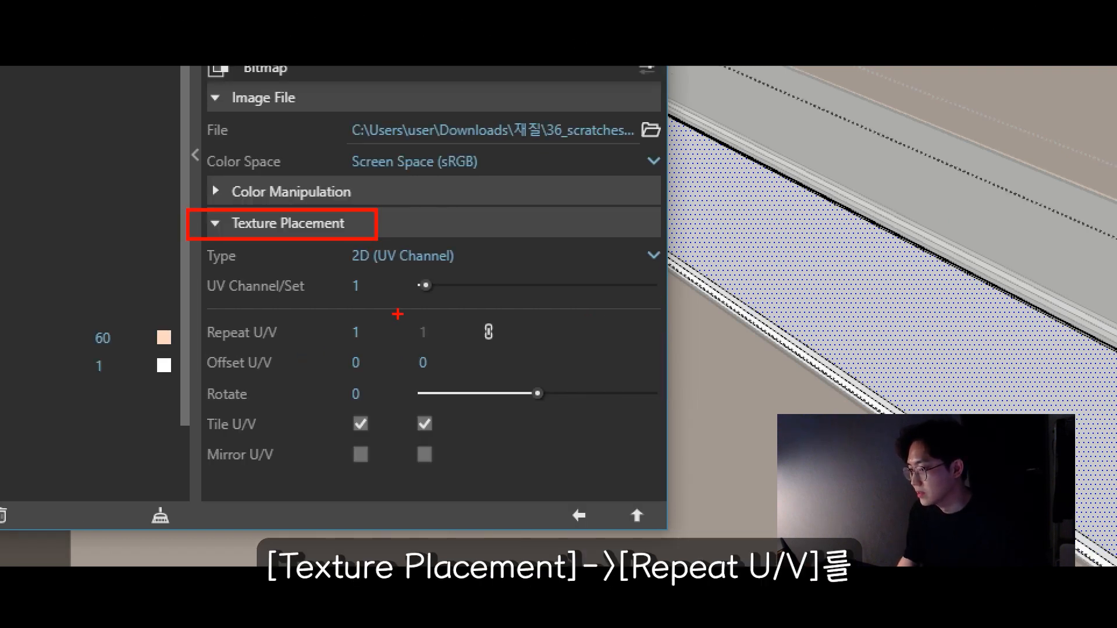
{"action": "left_click_drag", "start_coordinate": [205, 313], "coordinate": [544, 355]}
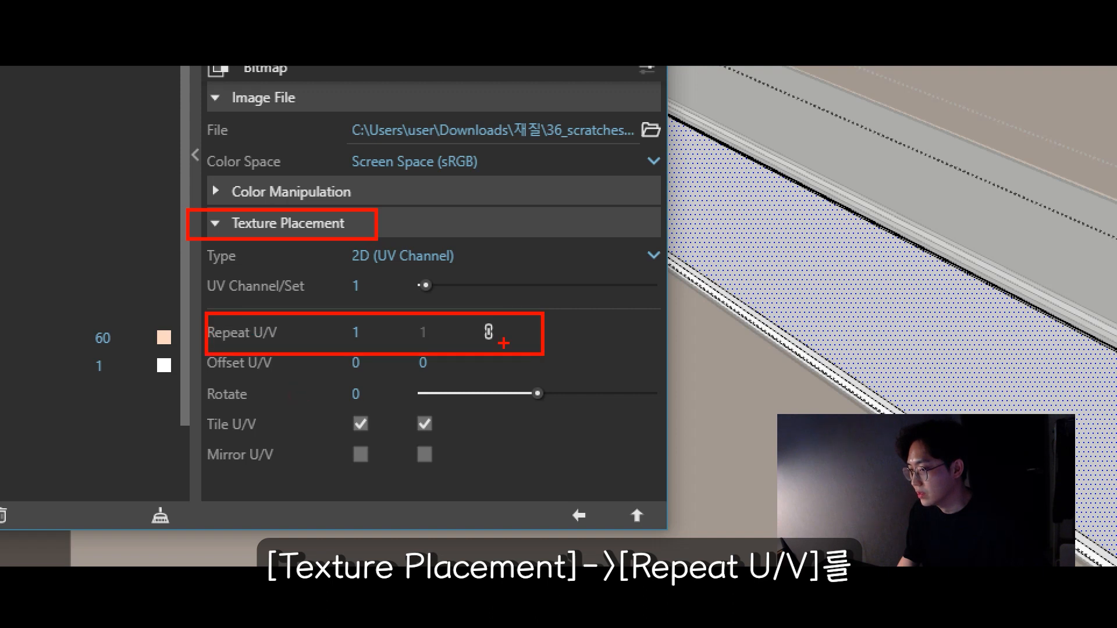
{"action": "left_click_drag", "start_coordinate": [474, 303], "coordinate": [486, 330]}
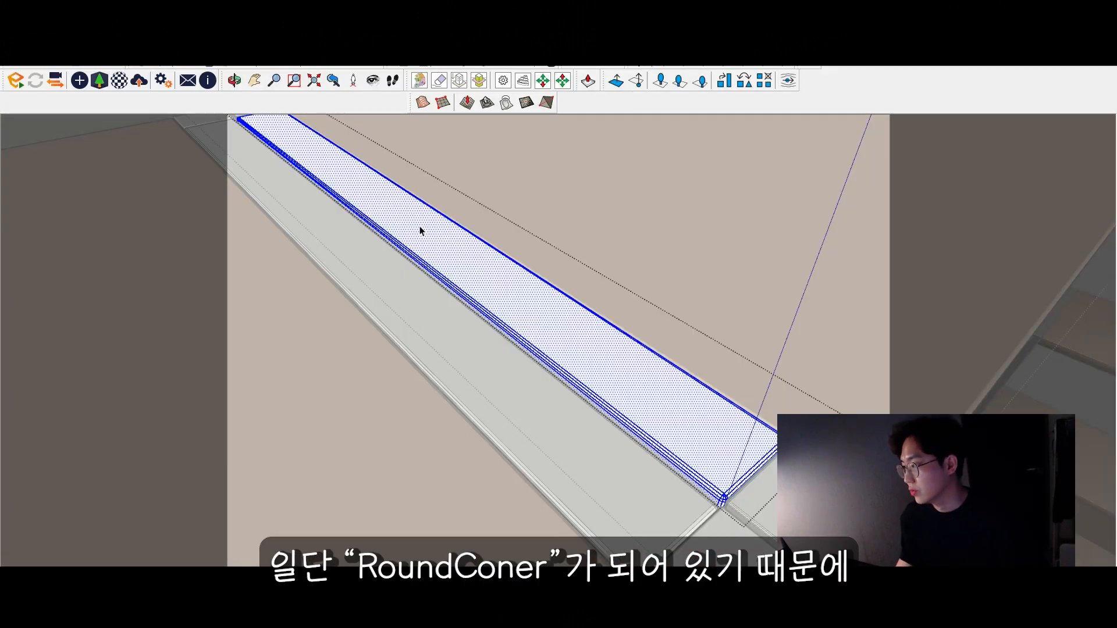
Bring up the Soften/Smooth Edges option for the whole selected top bar with its rounded corners
{"action": "right_click", "coordinate": [395, 208]}
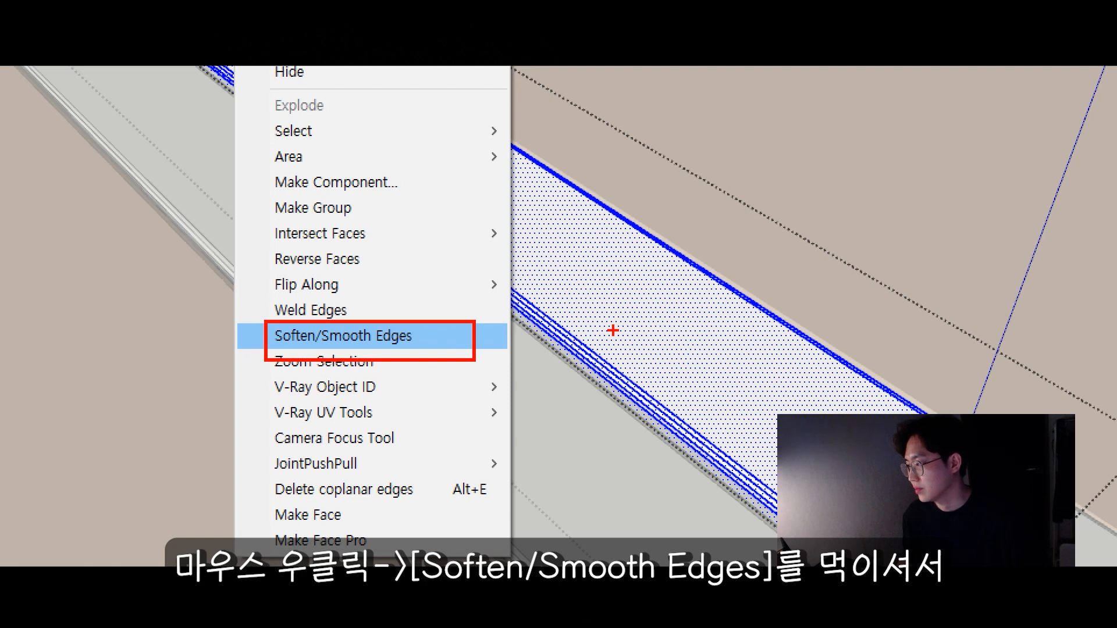
{"action": "mouse_move", "coordinate": [672, 263]}
{"action": "left_mouse_down"}
{"action": "mouse_move", "coordinate": [589, 257]}
{"action": "mouse_move", "coordinate": [592, 271]}
{"action": "left_mouse_up"}
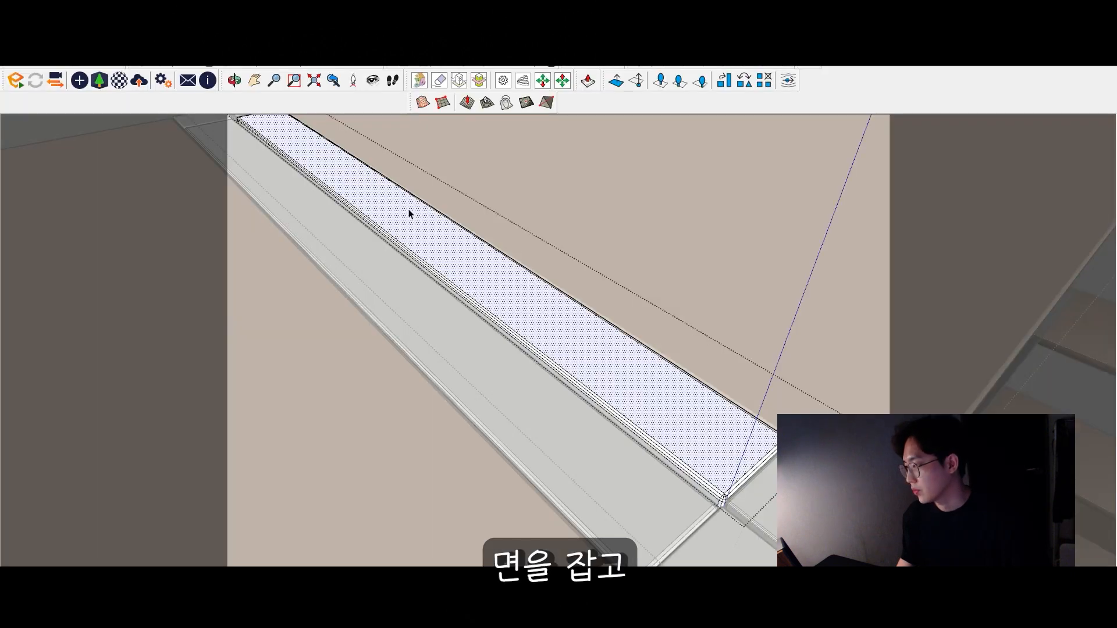
Reposition the 0.금속 texture on the bar's top face with Texture Position, offsetting it from the neighbouring bar's map, and finish positioning
{"action": "right_click", "coordinate": [409, 213]}
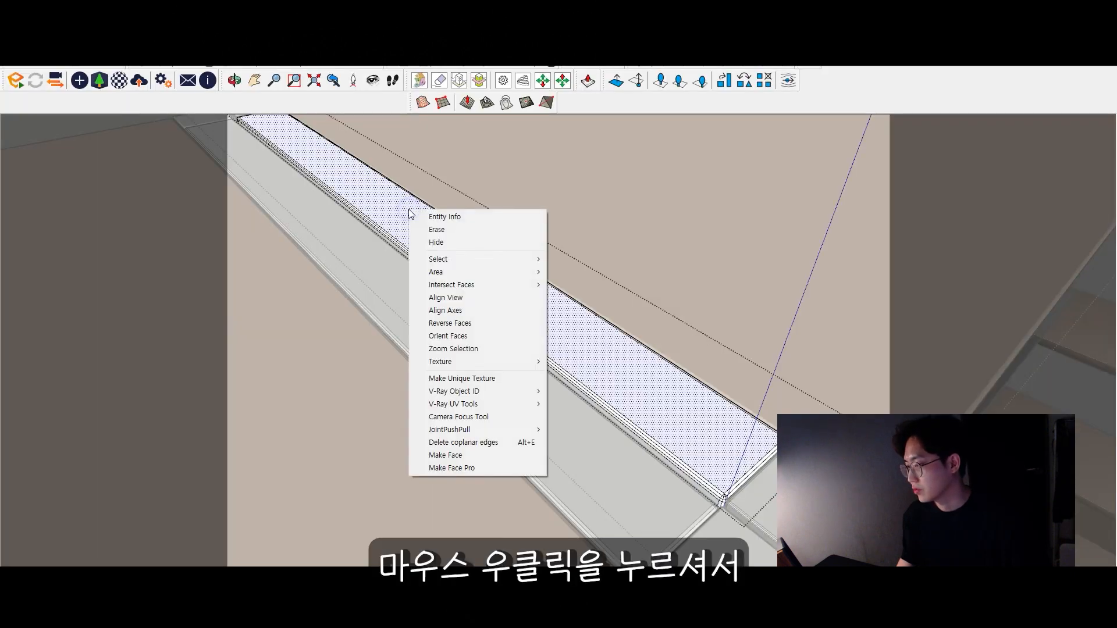
{"action": "mouse_move", "coordinate": [453, 362]}
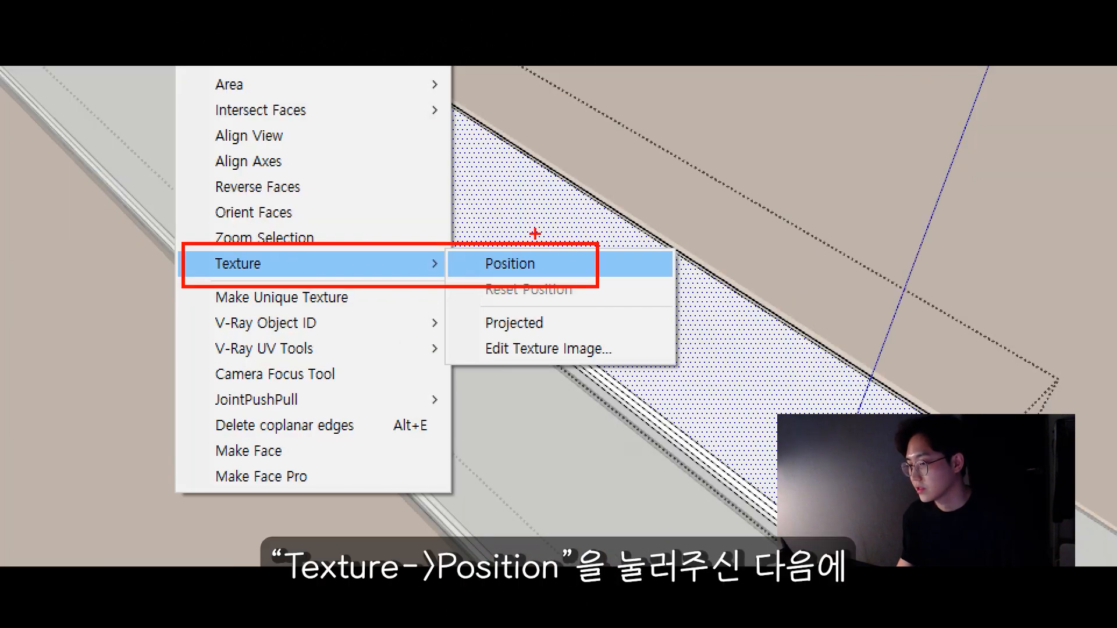
{"action": "left_click", "coordinate": [510, 263]}
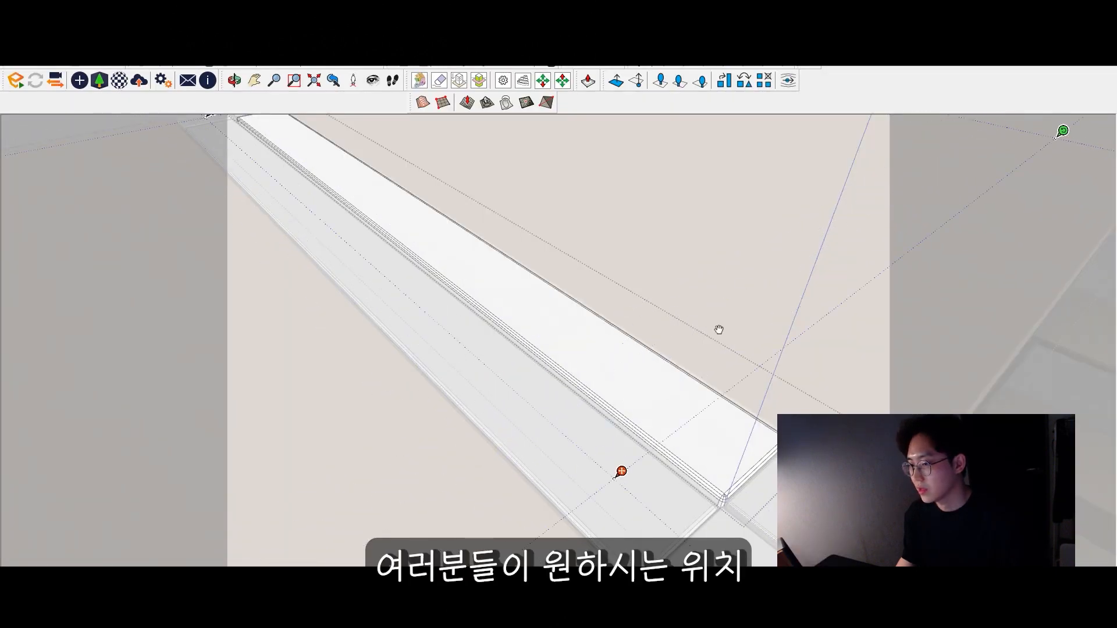
{"action": "mouse_move", "coordinate": [719, 329]}
{"action": "left_mouse_down"}
{"action": "mouse_move", "coordinate": [474, 327]}
{"action": "mouse_move", "coordinate": [519, 336]}
{"action": "mouse_move", "coordinate": [494, 341]}
{"action": "mouse_move", "coordinate": [523, 333]}
{"action": "left_mouse_up"}
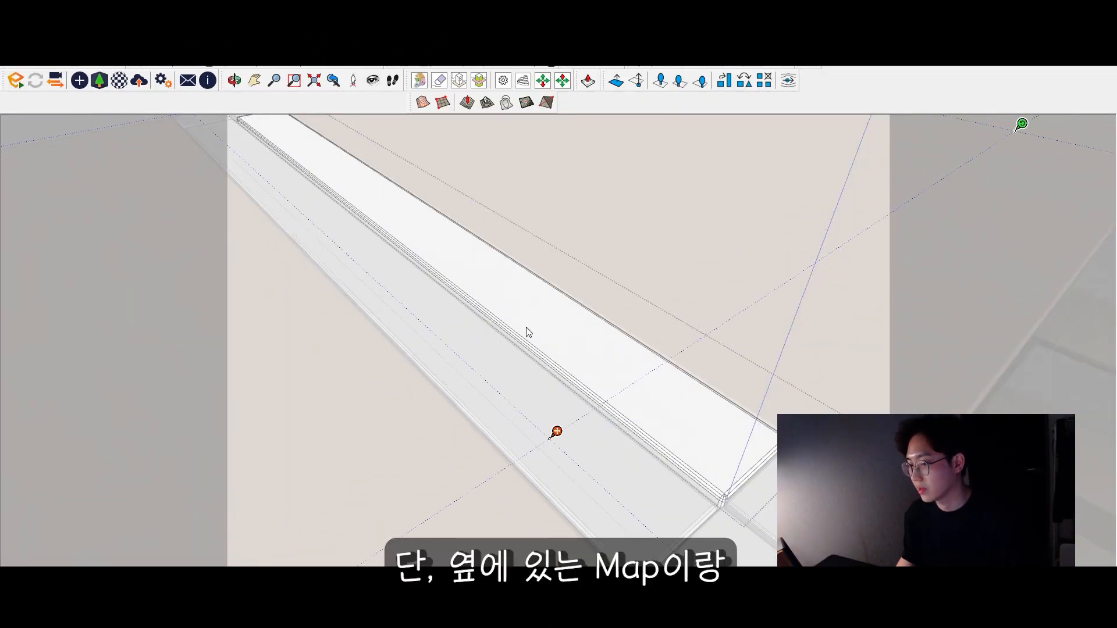
{"action": "mouse_move", "coordinate": [443, 330]}
{"action": "left_mouse_down"}
{"action": "mouse_move", "coordinate": [462, 349]}
{"action": "mouse_move", "coordinate": [472, 323]}
{"action": "left_mouse_up"}
{"action": "mouse_move", "coordinate": [455, 370]}
{"action": "left_mouse_down"}
{"action": "mouse_move", "coordinate": [407, 333]}
{"action": "mouse_move", "coordinate": [429, 370]}
{"action": "left_mouse_up"}
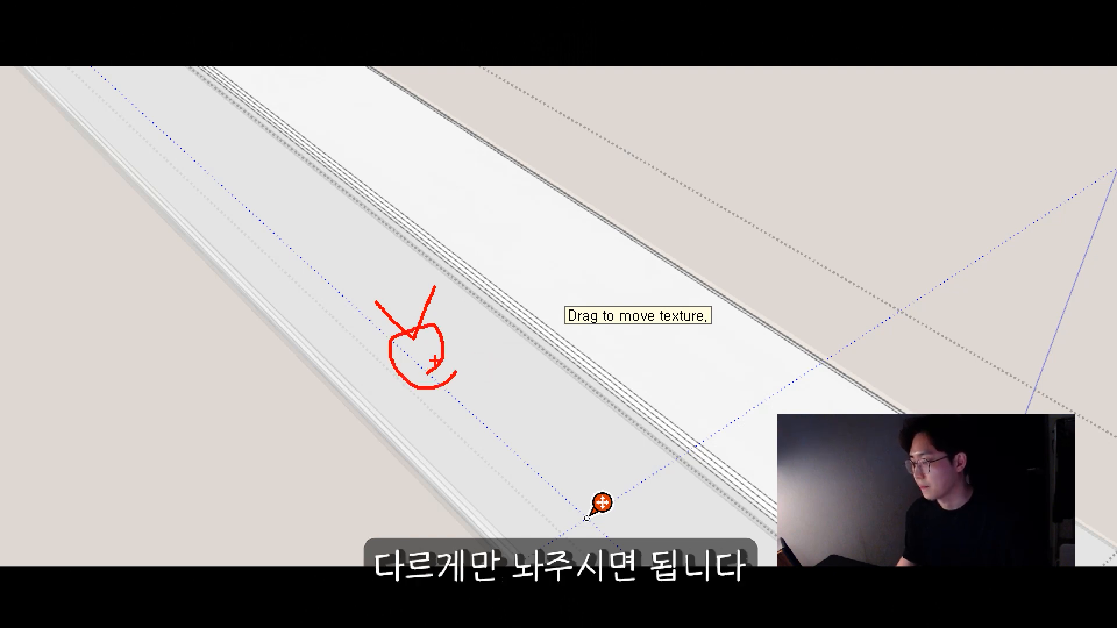
{"action": "mouse_move", "coordinate": [516, 301]}
{"action": "left_mouse_down"}
{"action": "mouse_move", "coordinate": [541, 314]}
{"action": "mouse_move", "coordinate": [495, 294]}
{"action": "left_mouse_up"}
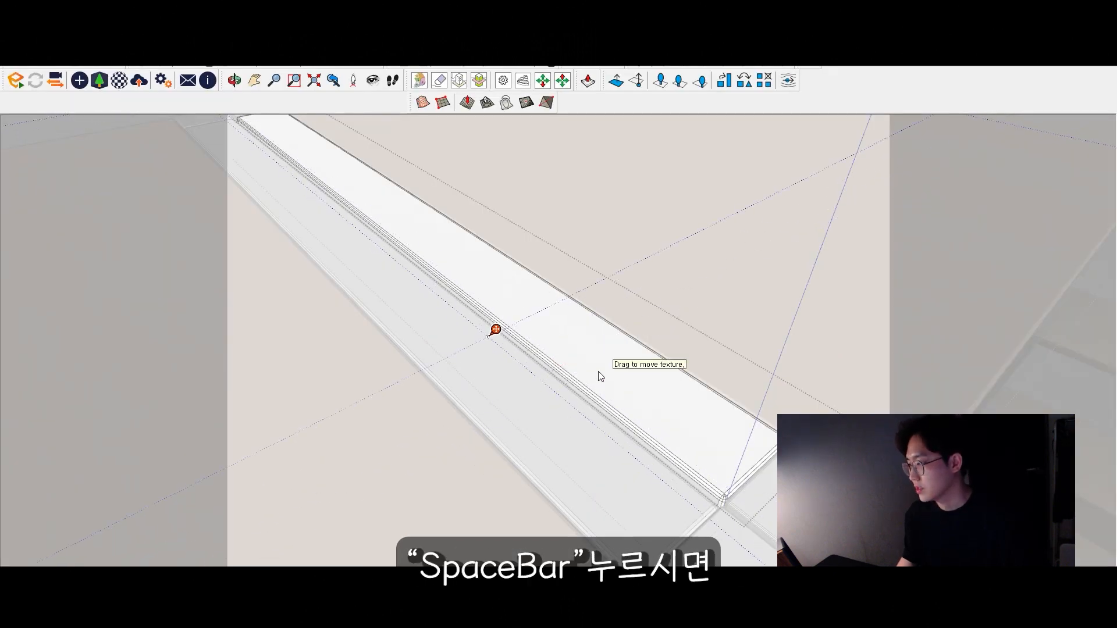
{"action": "key", "text": "space"}
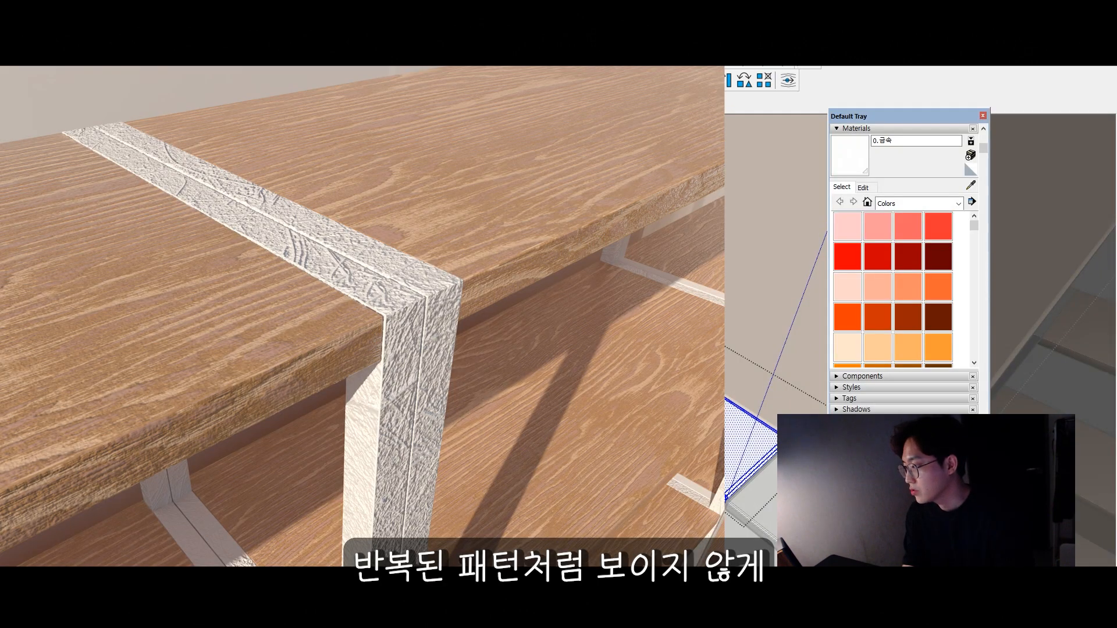